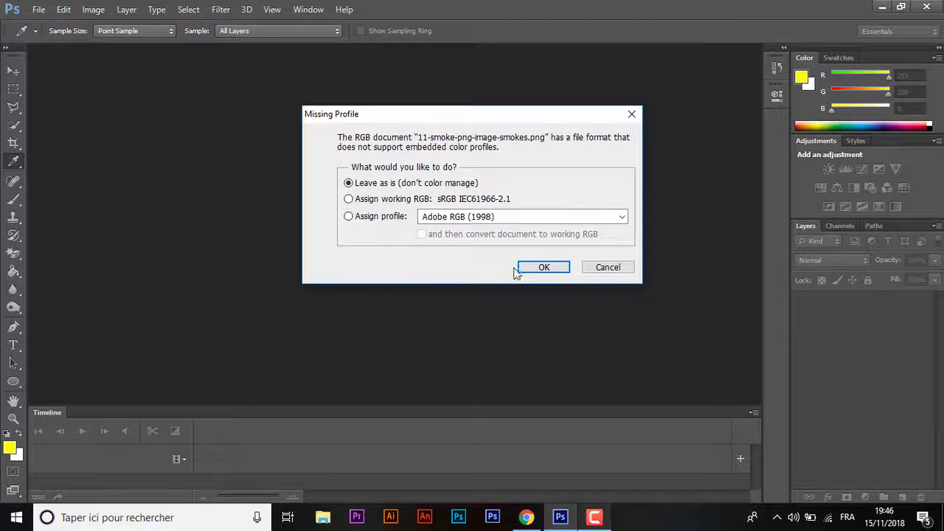
Open the smoke, flying man, black chair and noose rope images, leaving their missing profiles as is.
click(517, 270)
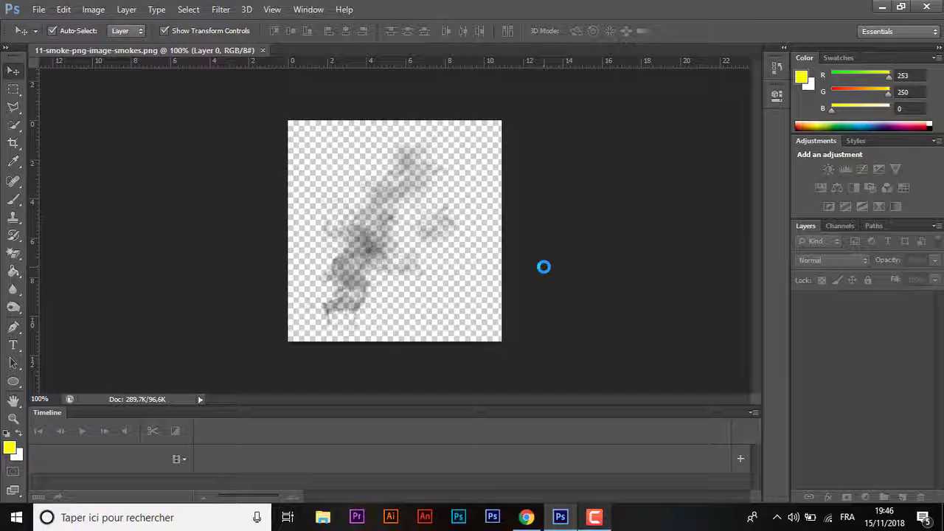
click(543, 267)
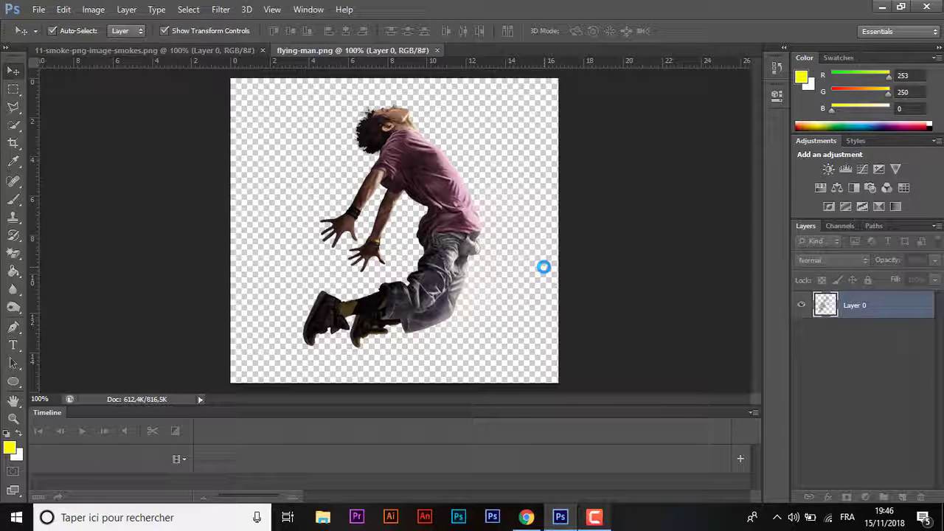
click(544, 267)
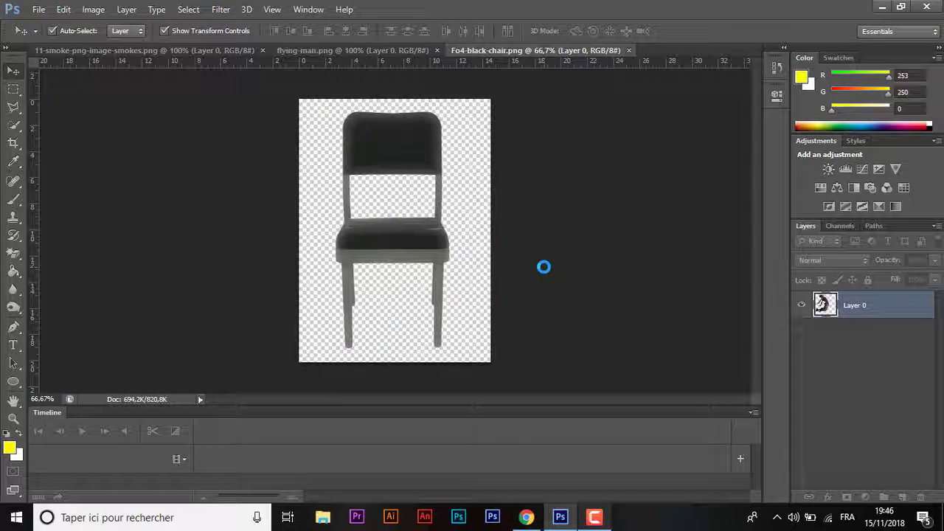
click(544, 267)
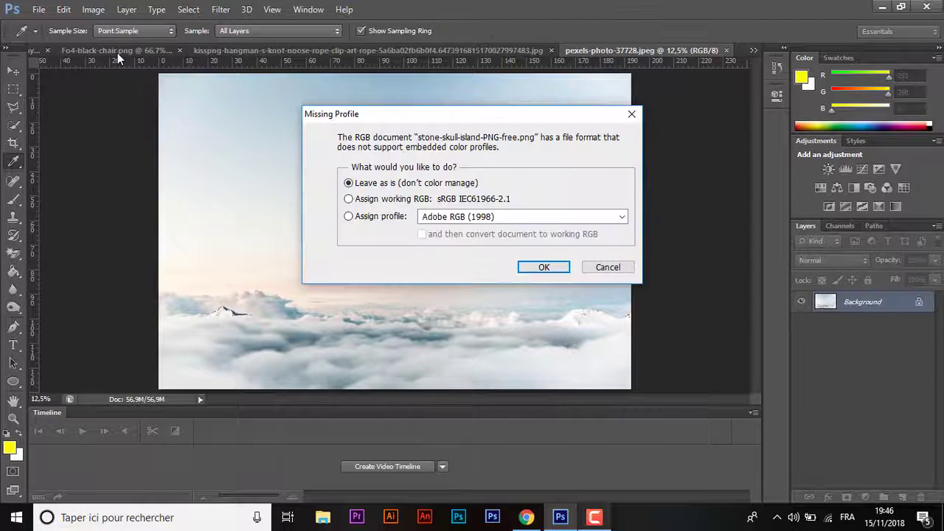
Open the stone skull image, drag it into the clouds photo as Layer 1, and close the skull file.
key(Return)
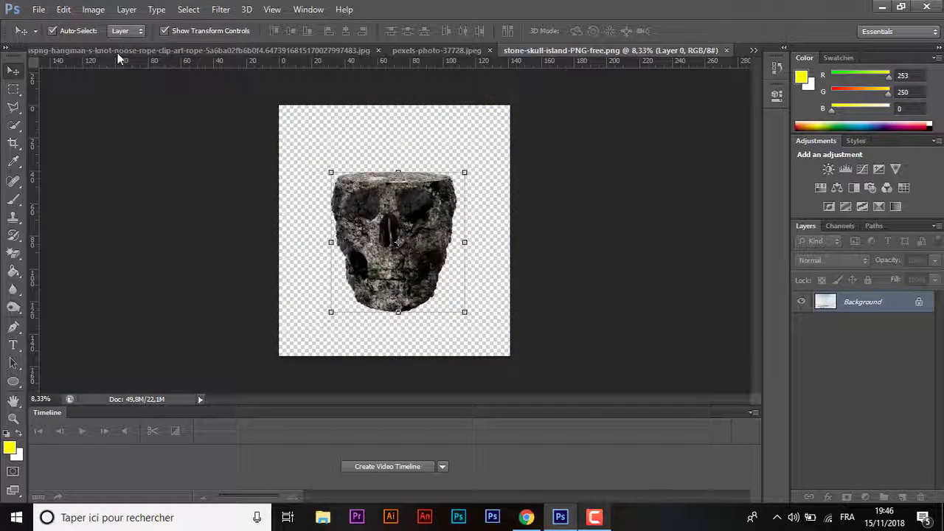
drag(425, 241, 467, 162)
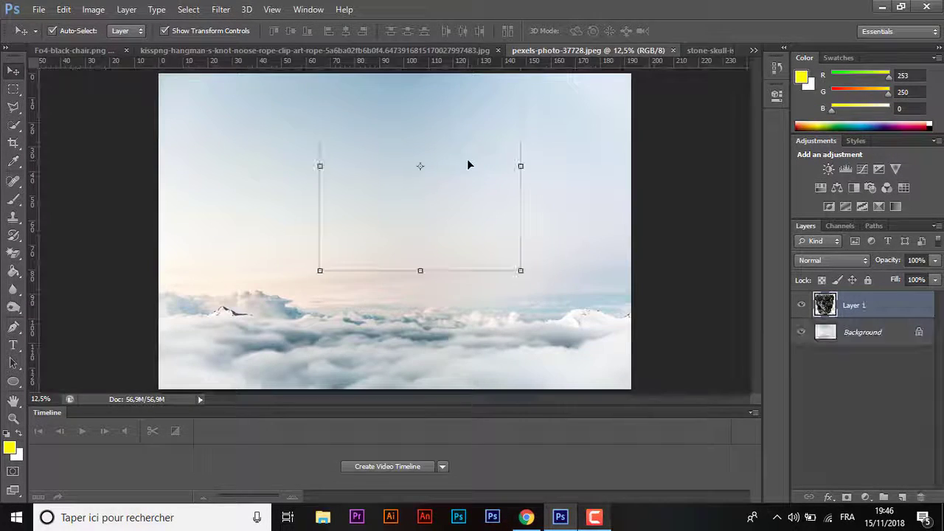
drag(467, 162, 443, 208)
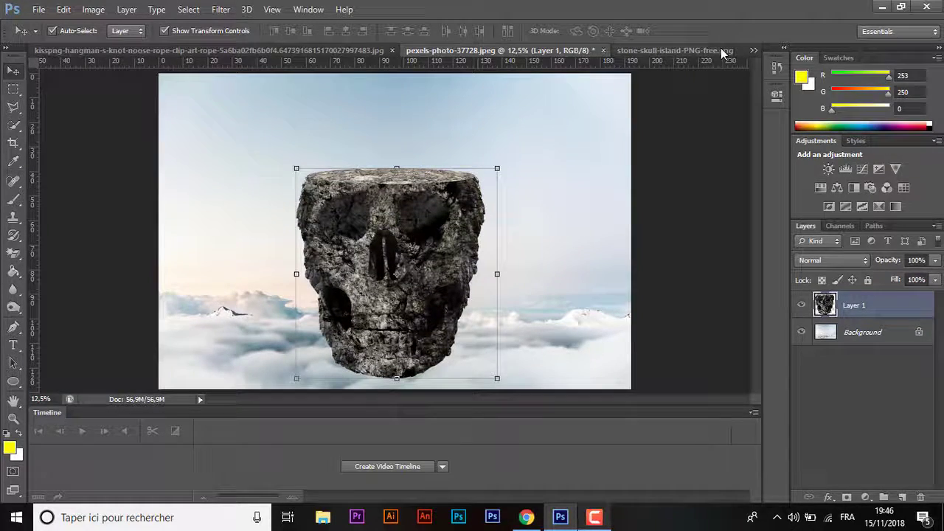
drag(723, 51, 490, 226)
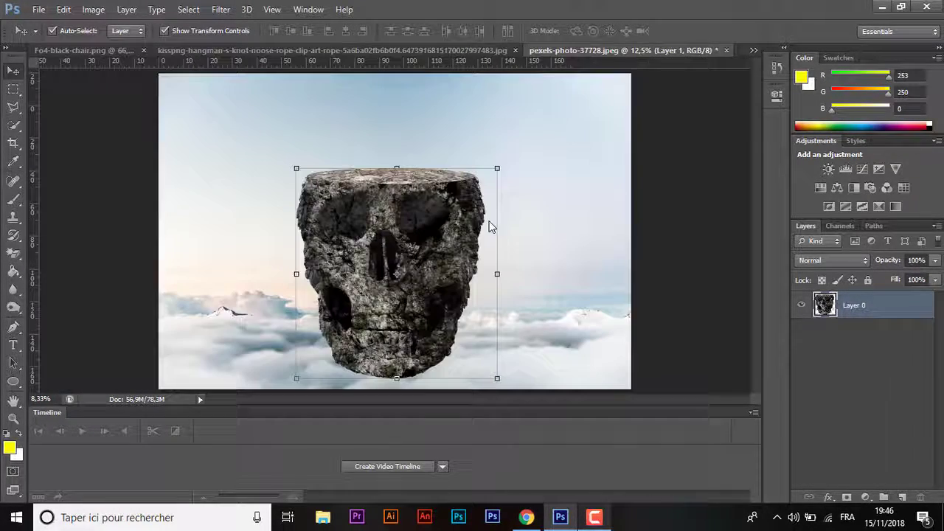
Scale the skull rock to about 68% and place it low and left among the clouds.
right_click(858, 313)
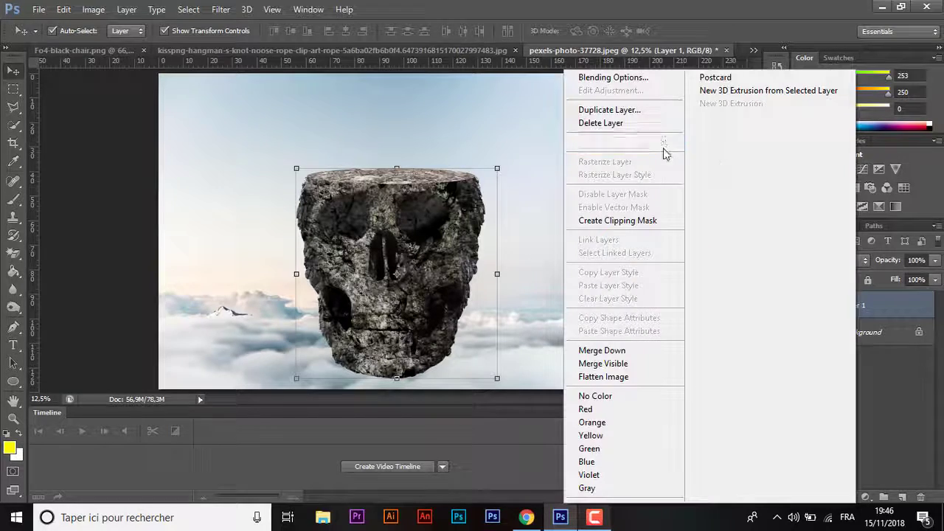
click(498, 169)
drag(498, 168, 458, 210)
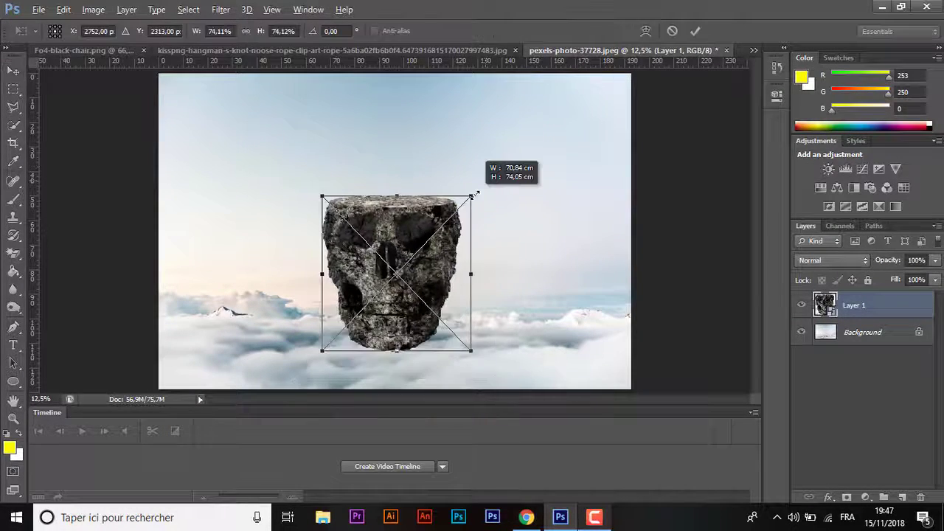
click(671, 31)
drag(499, 165, 462, 203)
drag(413, 277, 372, 319)
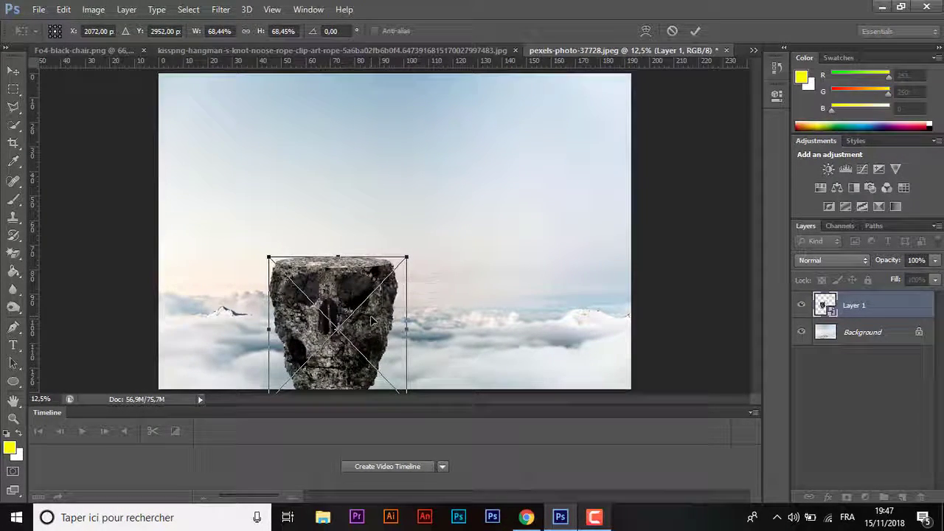
key(ctrl+minus)
drag(380, 295, 373, 297)
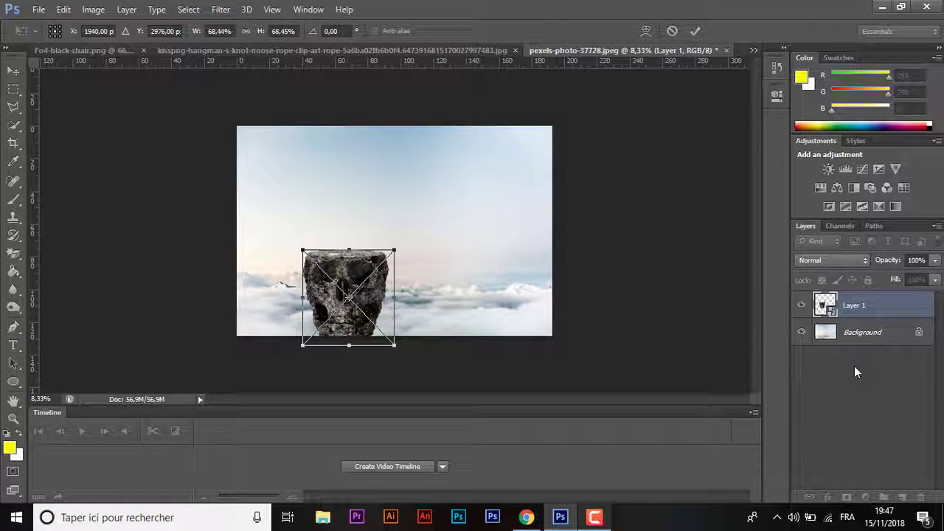
key(Return)
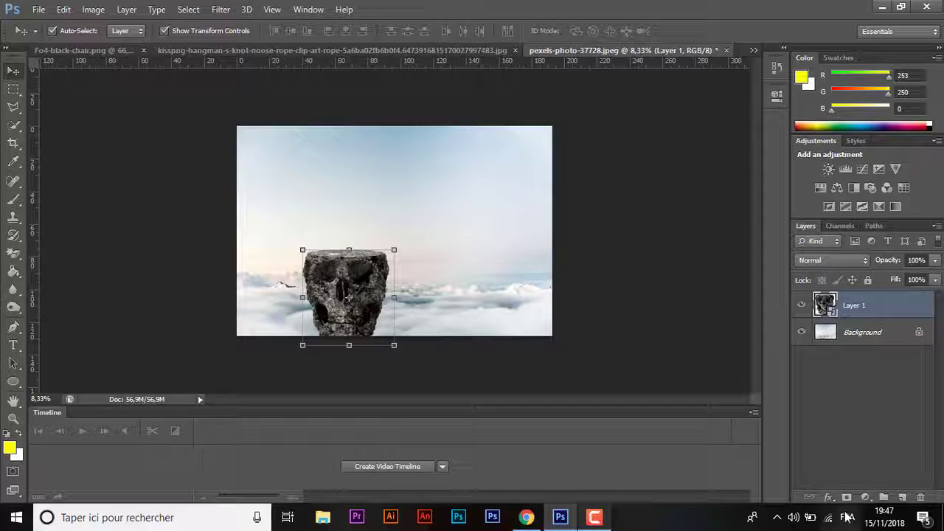
Add a mask to the skull layer and paint black at 93% opacity to hide its base.
click(846, 500)
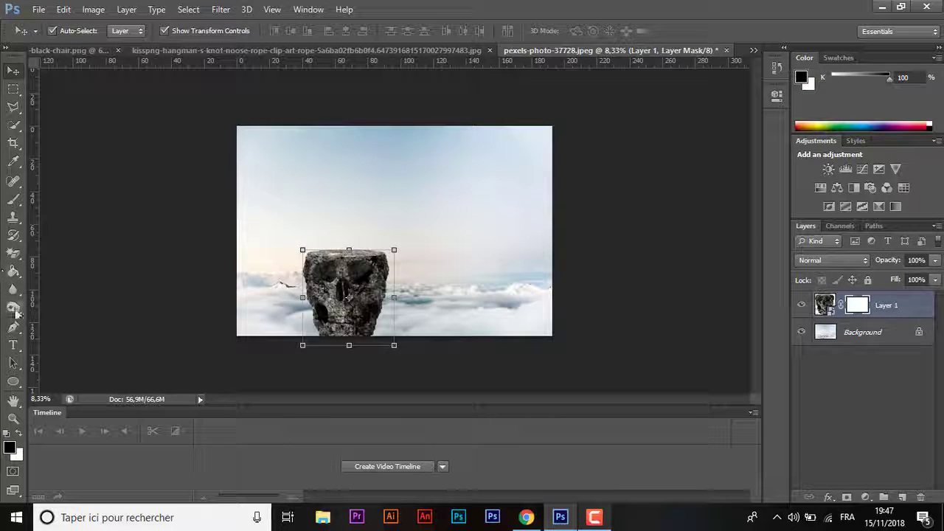
click(14, 199)
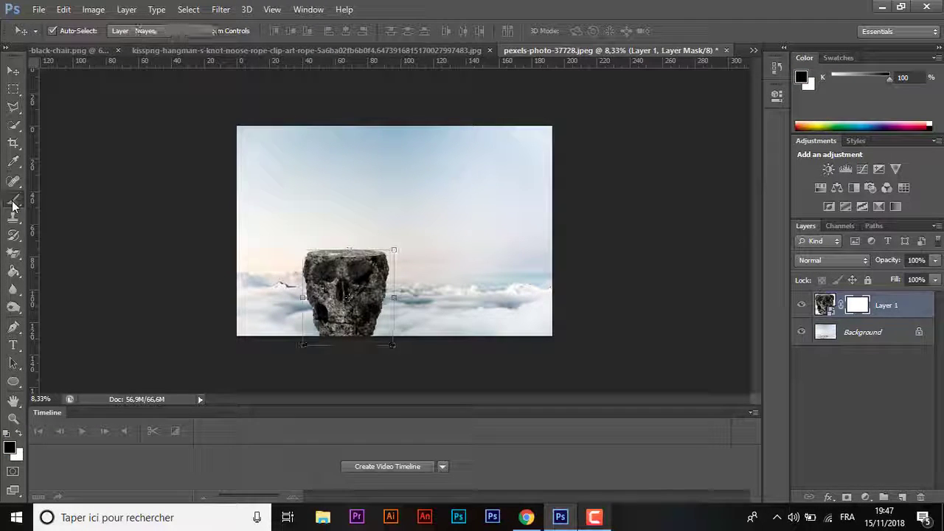
click(295, 47)
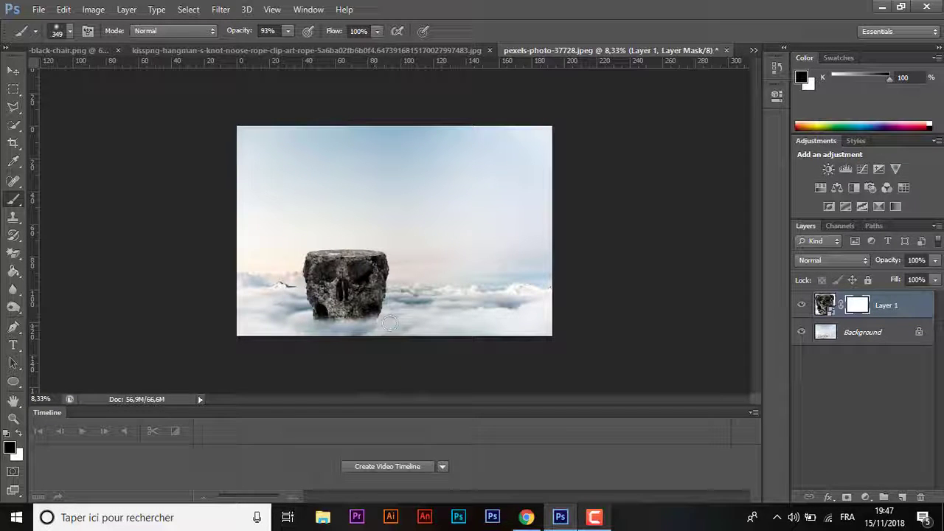
drag(348, 310, 329, 309)
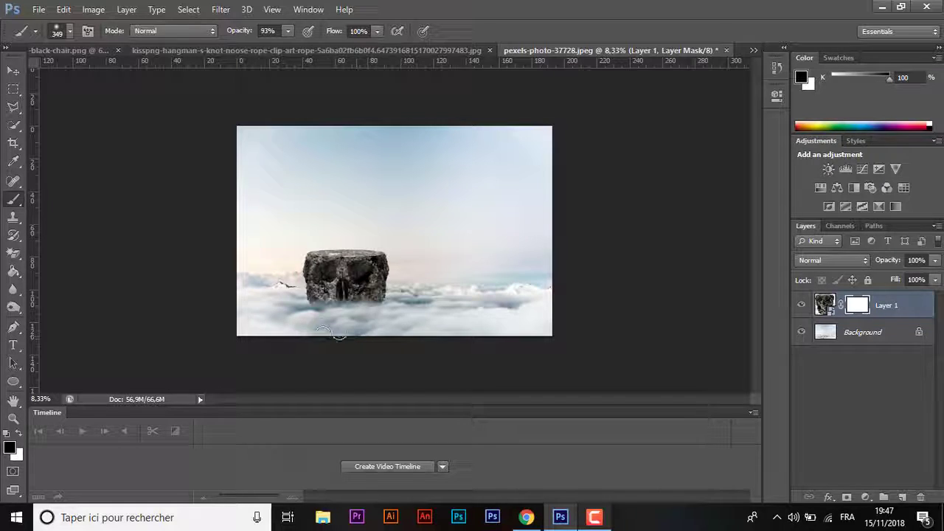
click(65, 31)
click(50, 138)
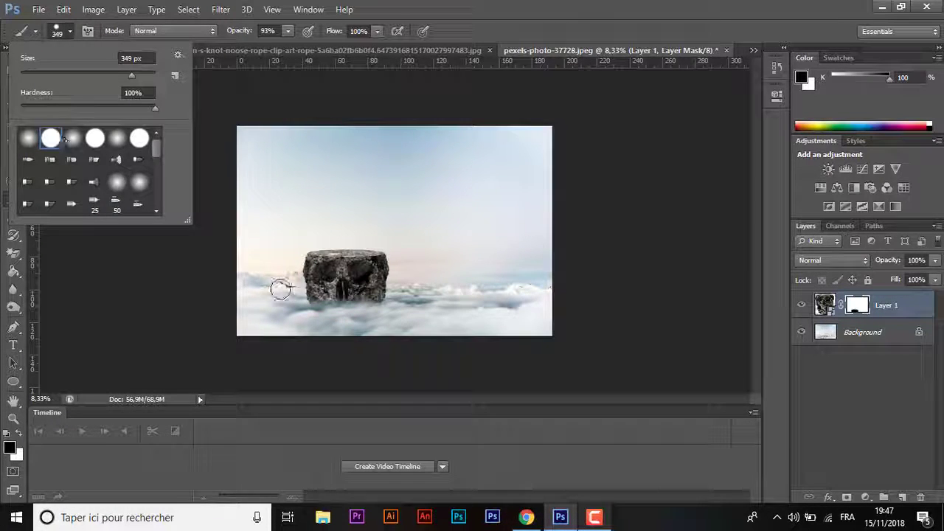
click(359, 322)
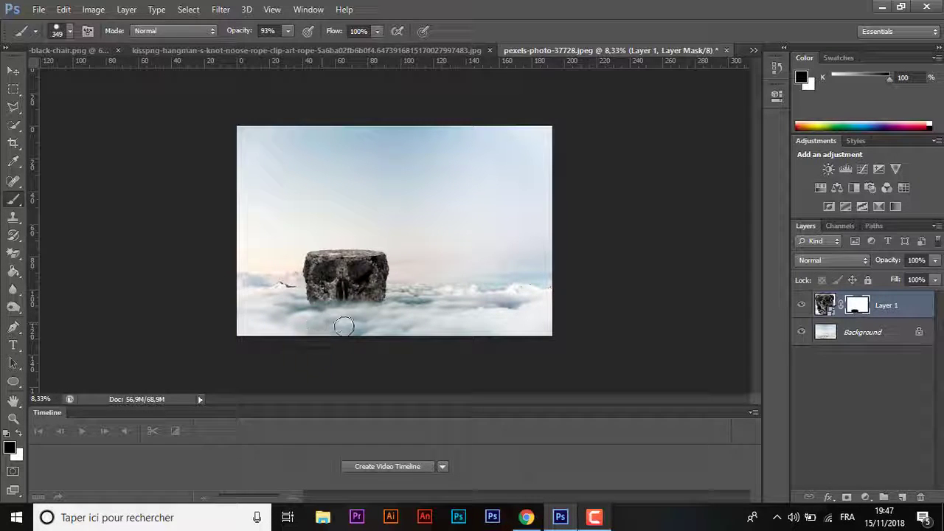
Enlarge the skull rock to about 115% and shift it left and slightly down.
click(13, 70)
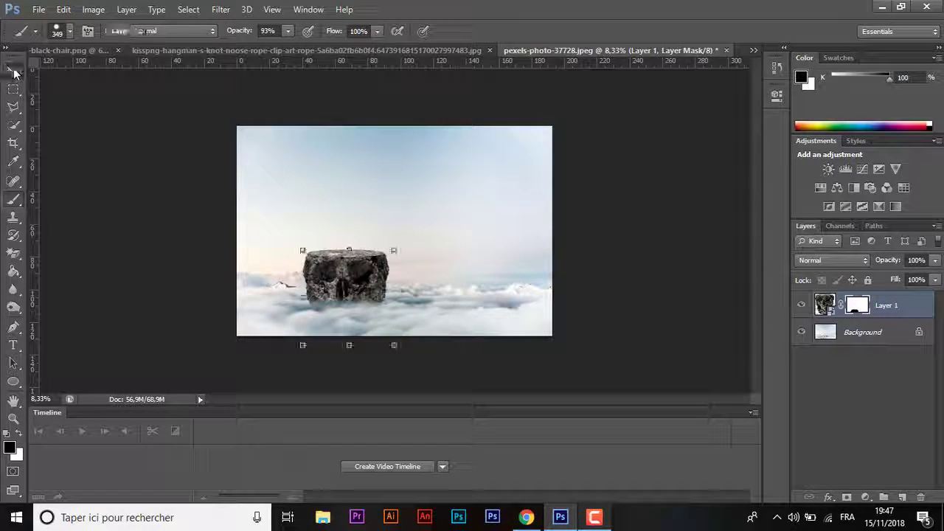
drag(395, 251, 413, 245)
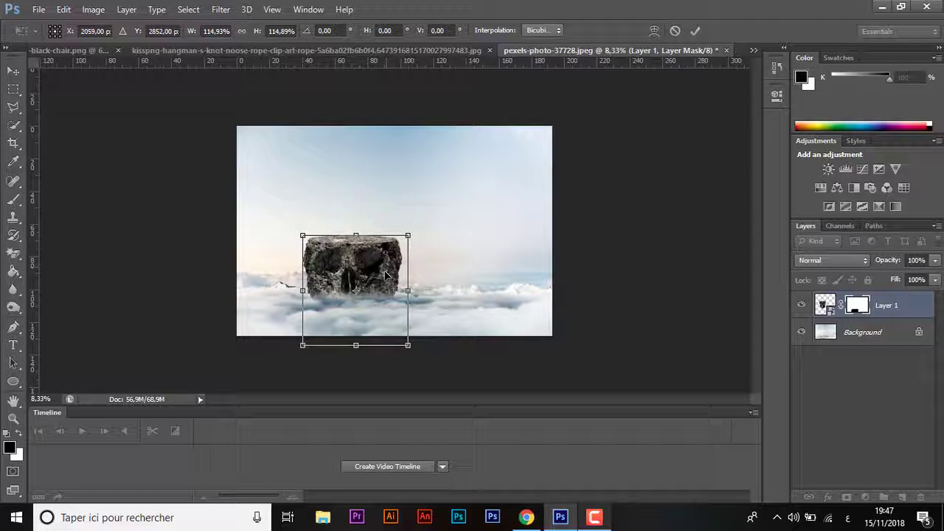
drag(386, 271, 381, 282)
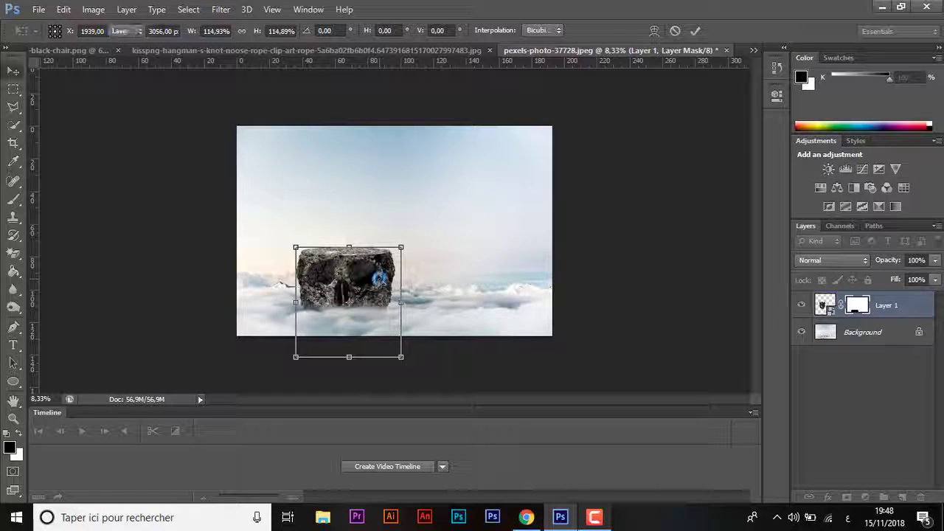
key(Return)
key(ctrl+plus)
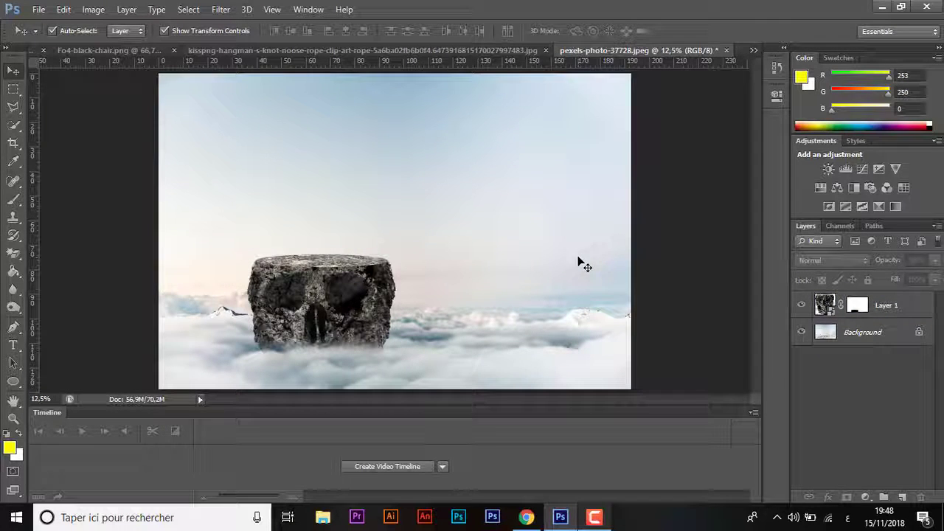
Erase the white background around and inside the noose loop in the noose image.
click(365, 50)
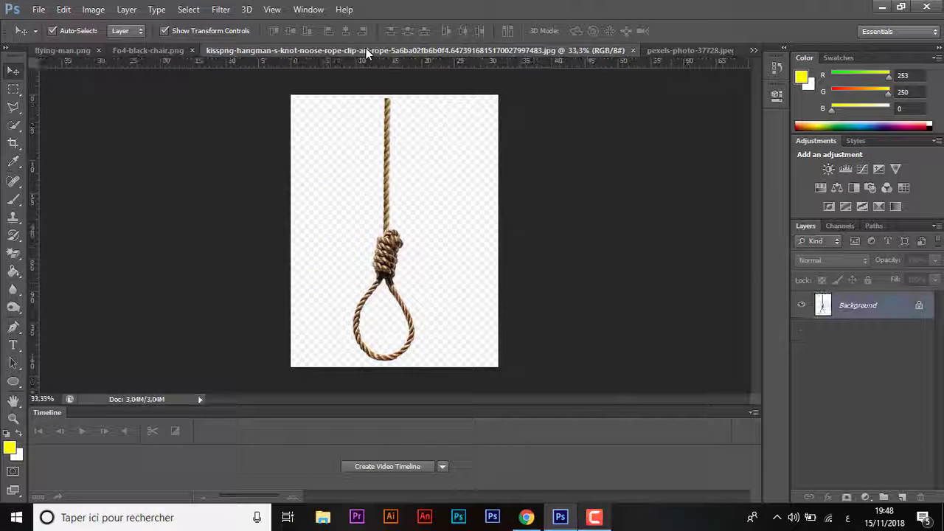
click(13, 252)
click(308, 255)
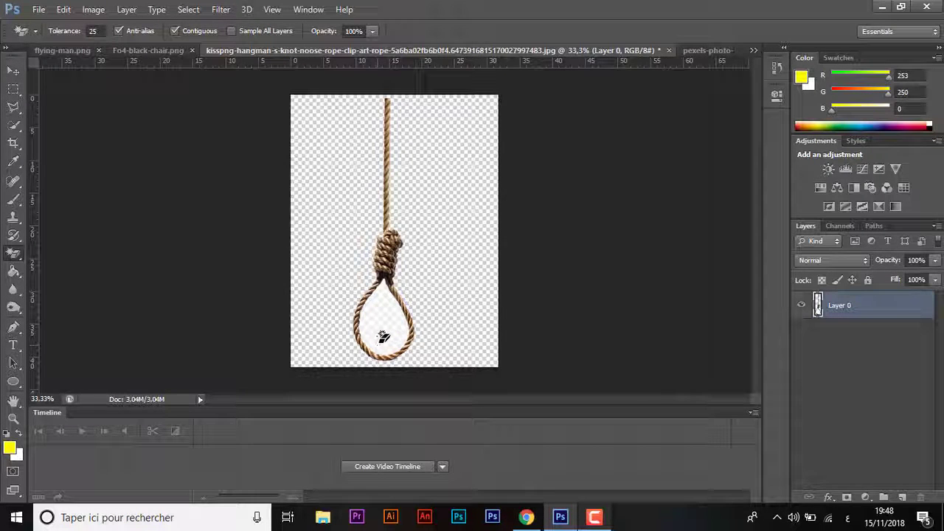
click(385, 318)
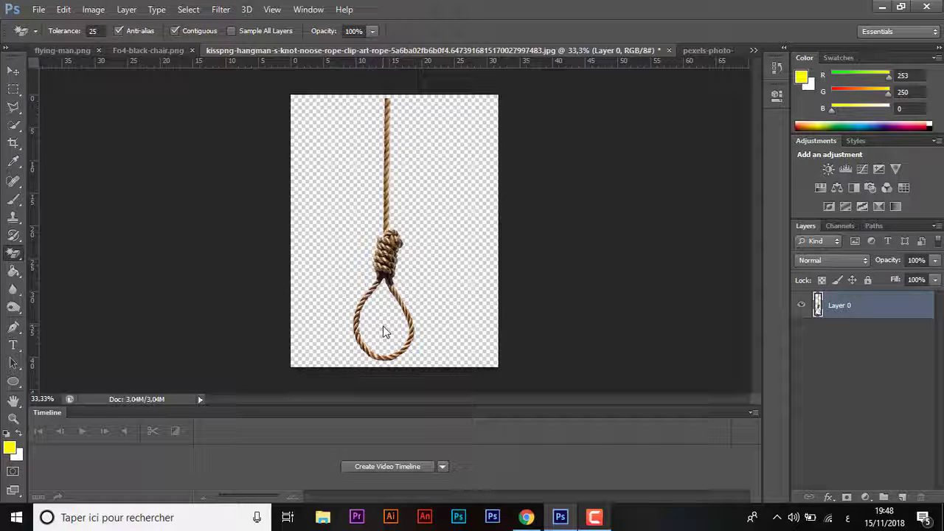
Bring the rope into the clouds composite as Layer 2, aligned horizontally with the skull rock.
click(14, 71)
mouse_move(387, 131)
mouse_down()
mouse_move(711, 46)
mouse_move(297, 115)
mouse_move(323, 88)
mouse_up()
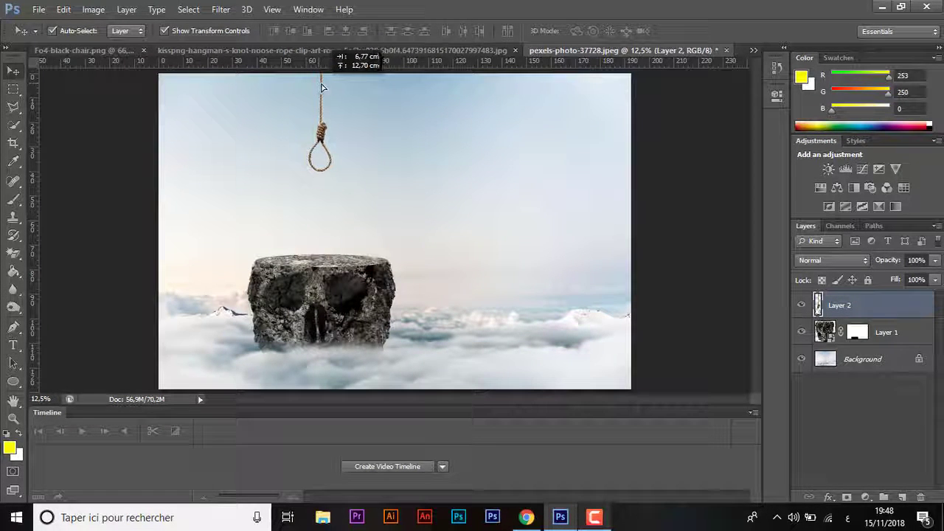
drag(360, 299, 354, 297)
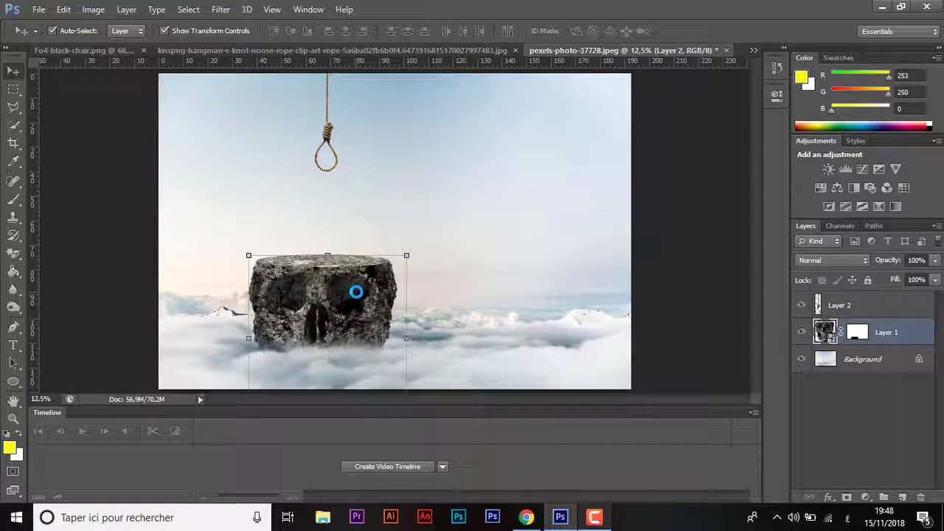
drag(297, 157, 409, 302)
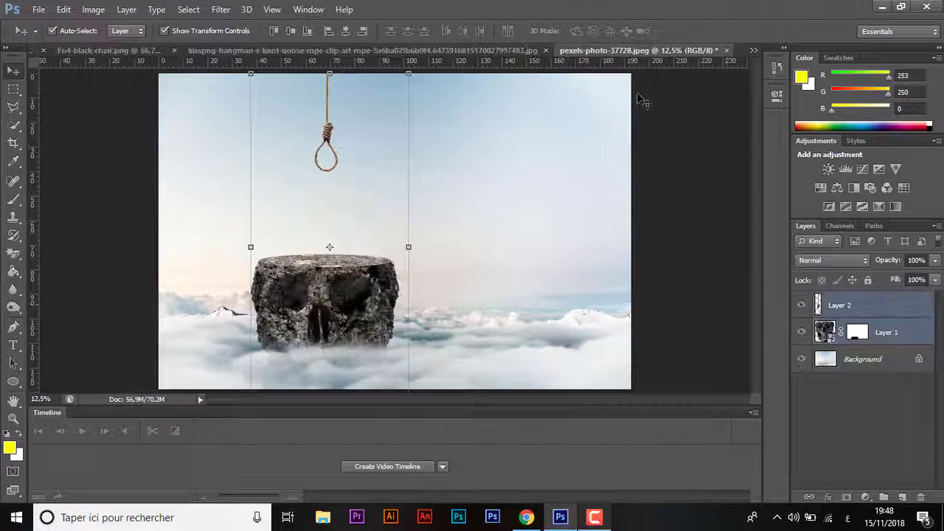
click(346, 31)
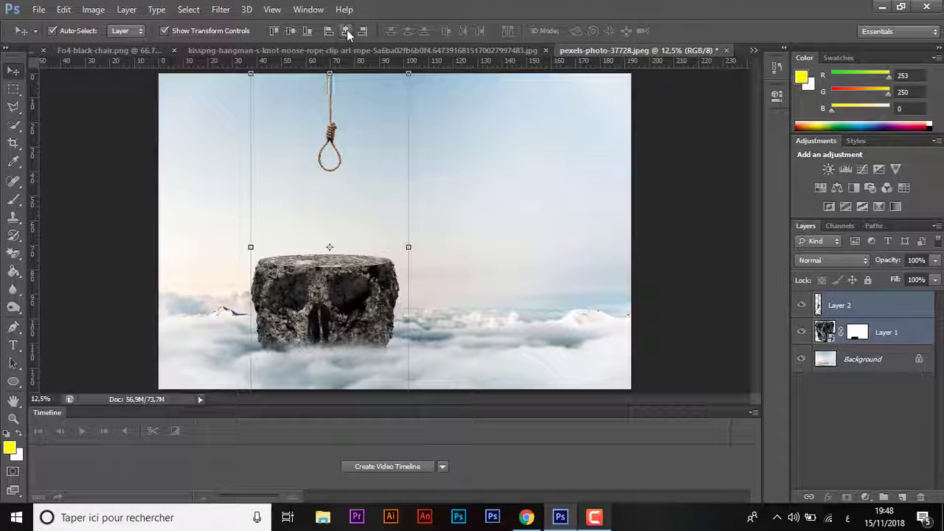
click(363, 146)
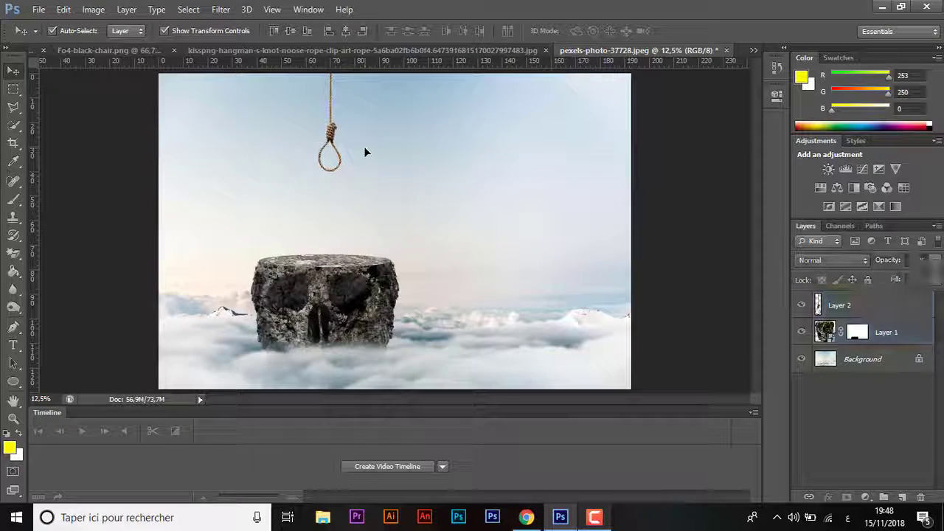
click(310, 52)
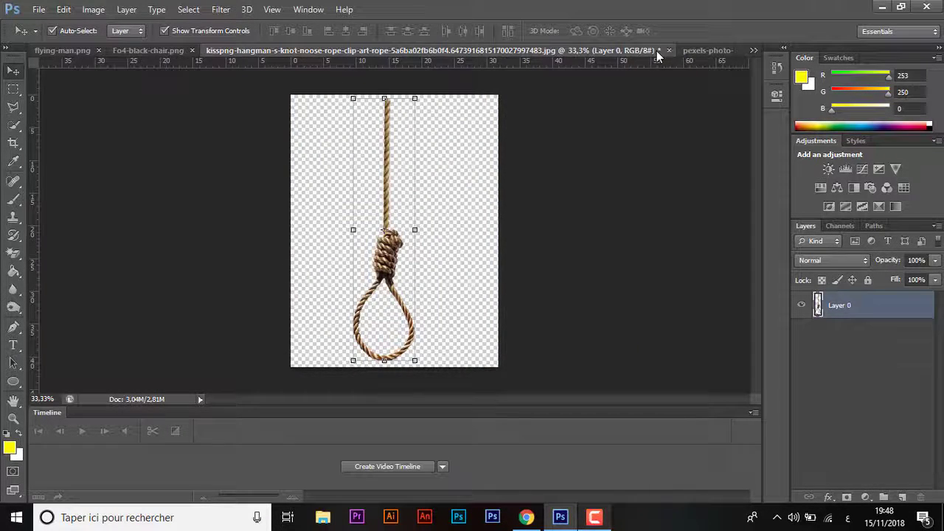
Close the noose file without saving, bring the chair into the composite, and close the chair file.
click(668, 51)
click(475, 206)
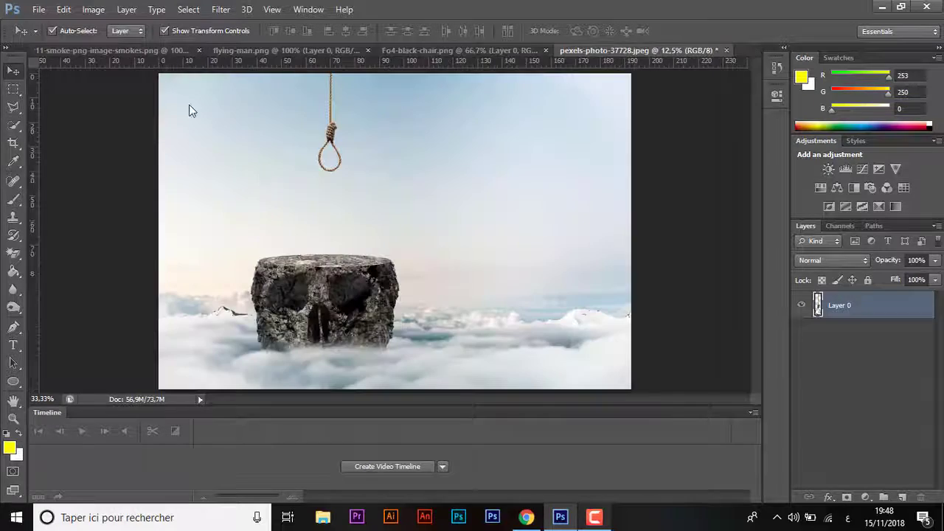
click(408, 52)
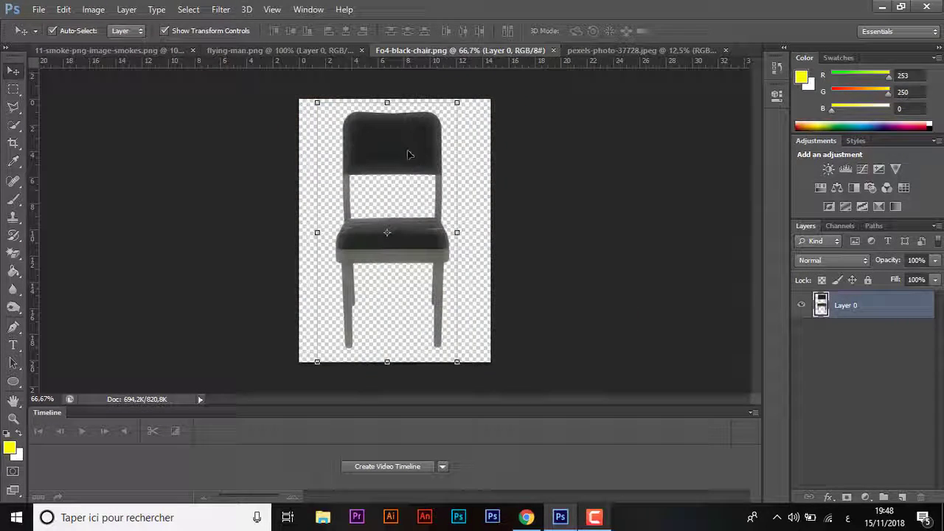
mouse_move(411, 155)
mouse_down()
mouse_move(626, 59)
mouse_move(331, 237)
mouse_move(329, 228)
mouse_up()
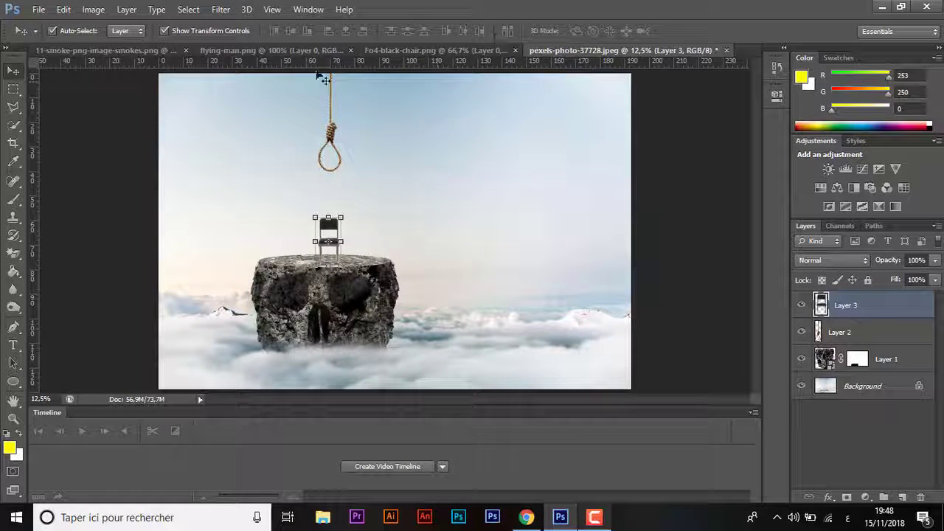
click(433, 49)
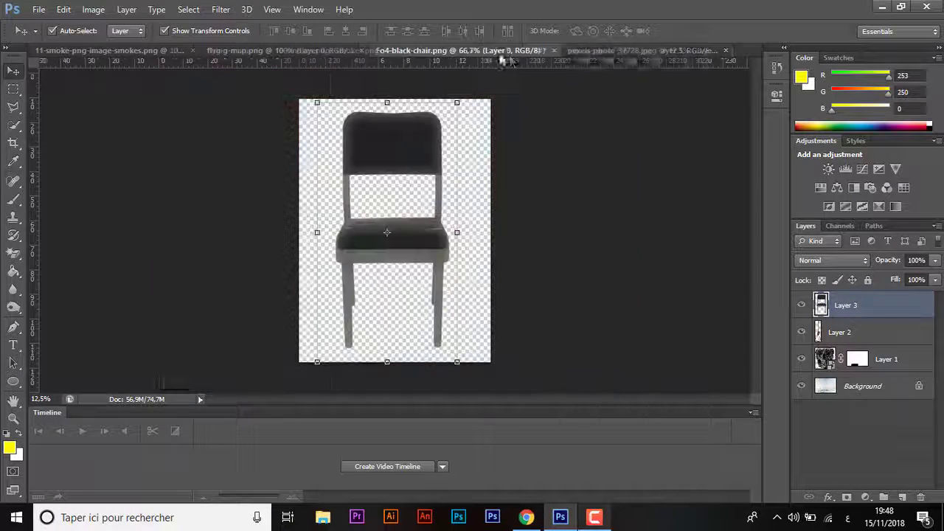
click(554, 50)
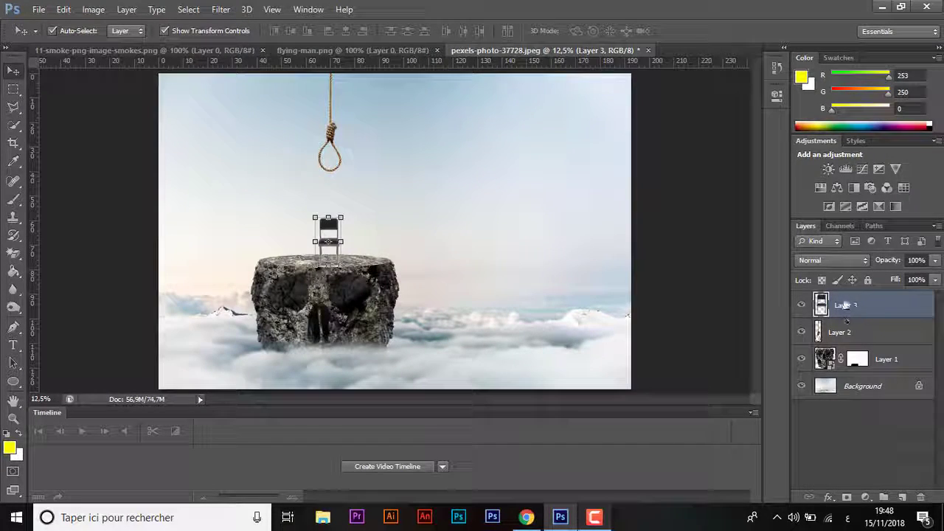
Convert the chair layer to a smart object and scale it to about 137% on the rock top.
right_click(846, 306)
click(612, 141)
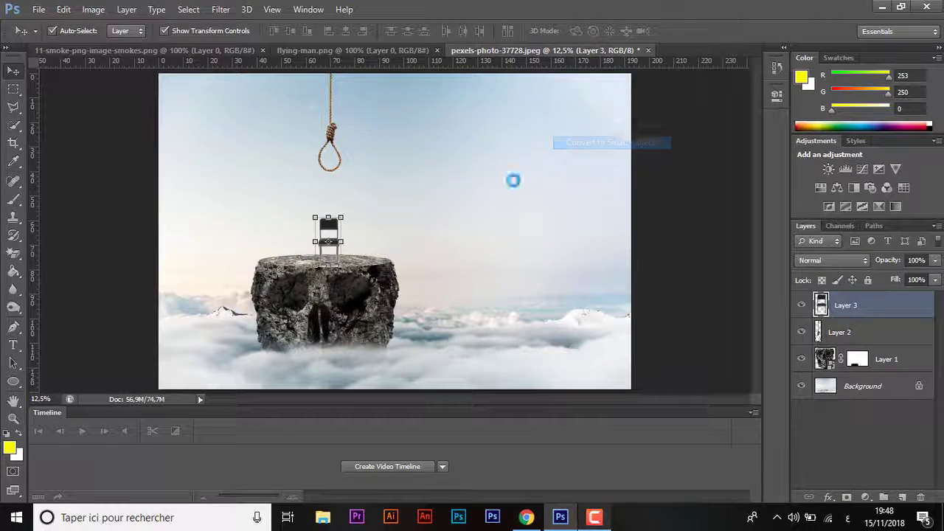
drag(342, 217, 350, 203)
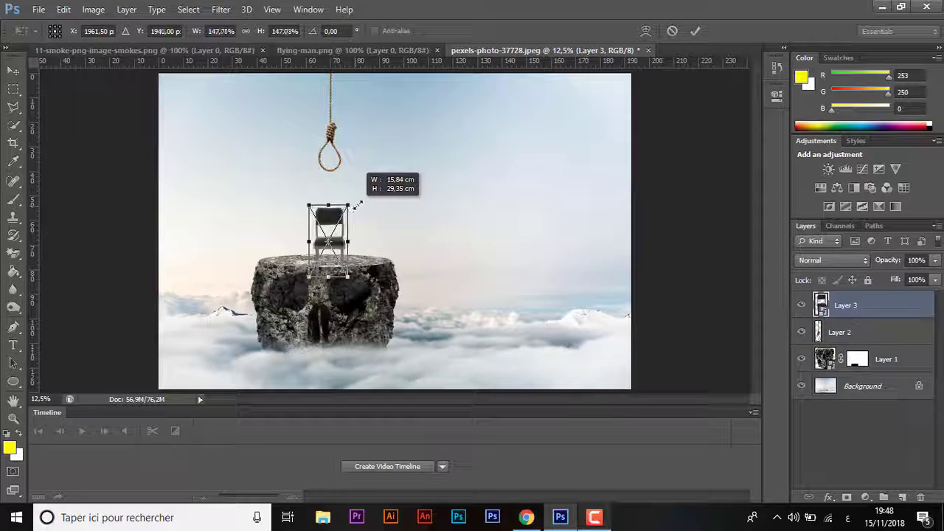
click(672, 31)
drag(341, 216, 351, 201)
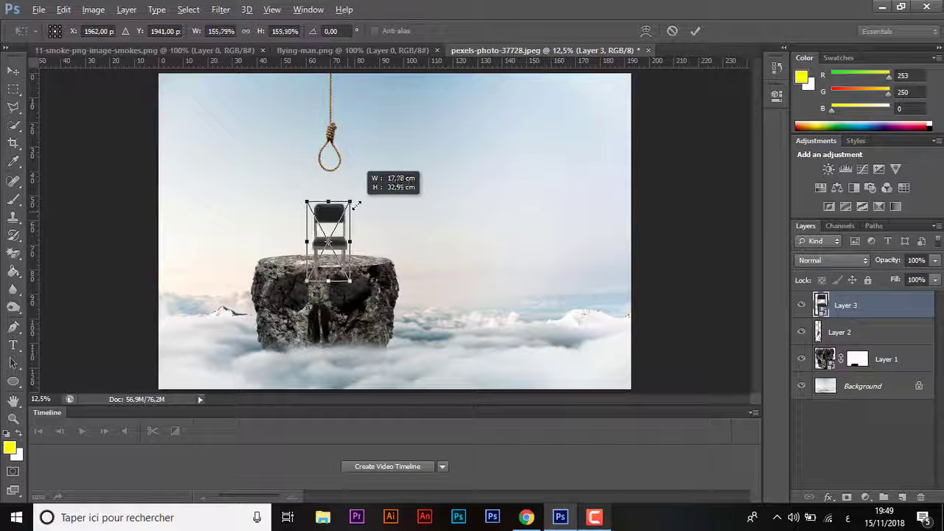
key(Return)
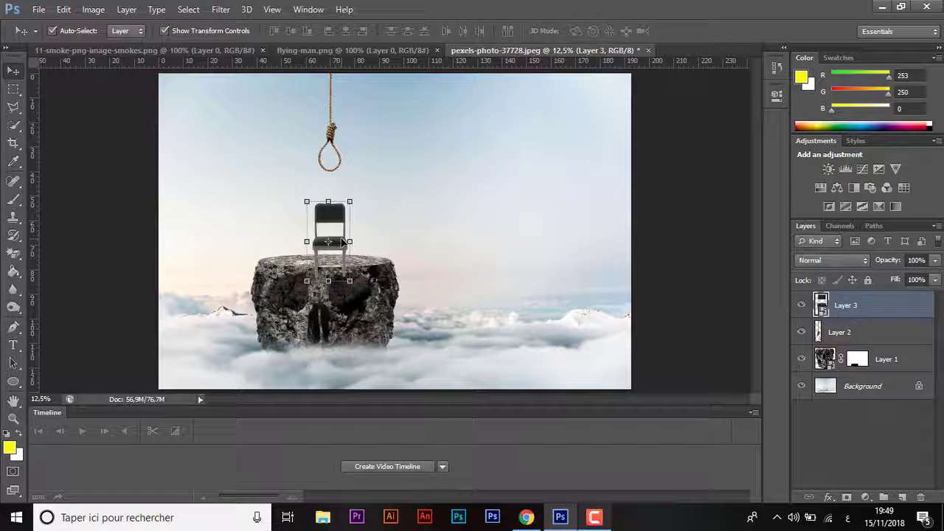
drag(341, 239, 349, 196)
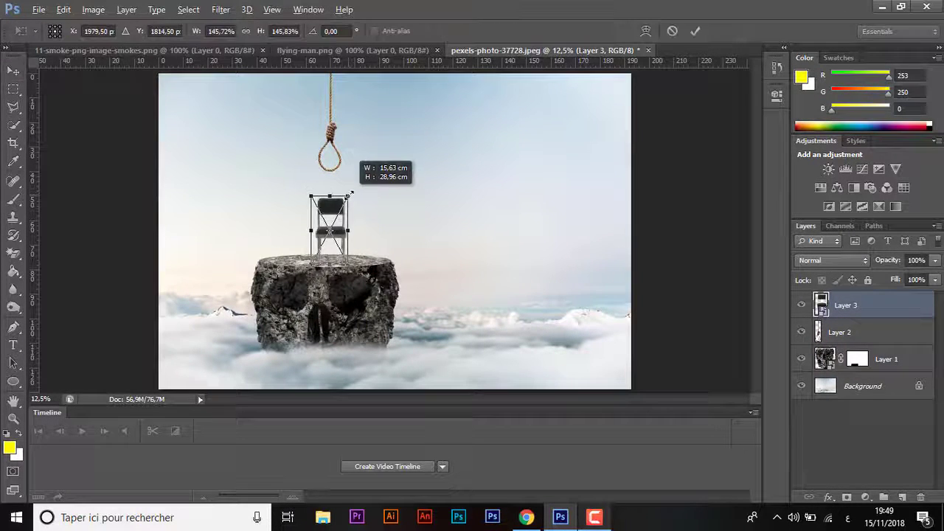
click(671, 29)
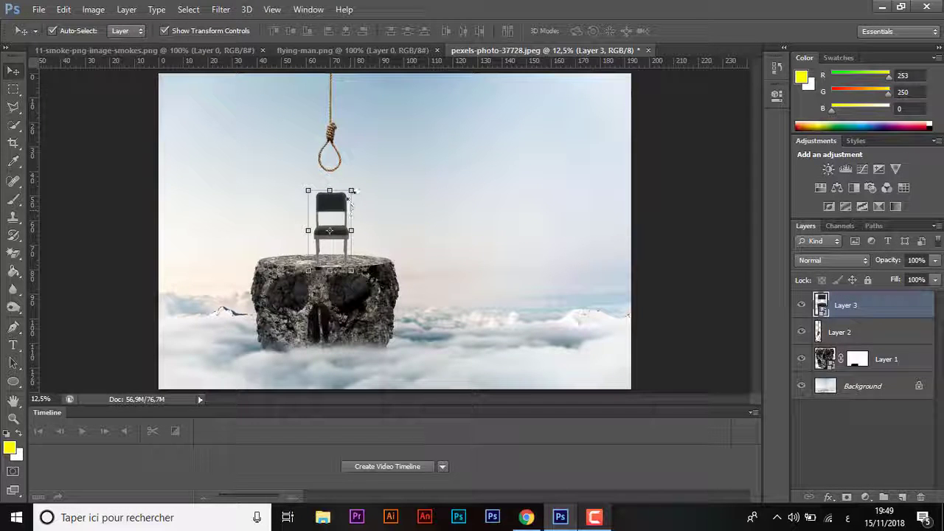
drag(352, 190, 347, 198)
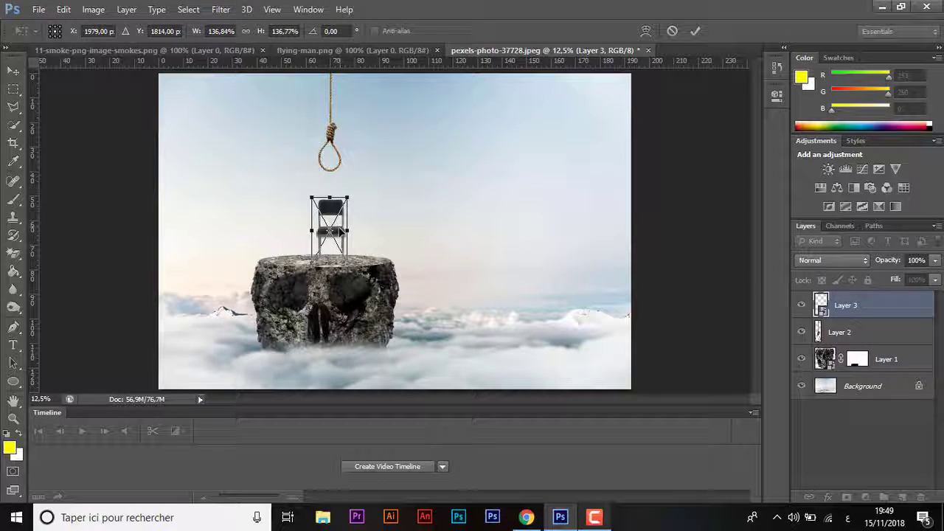
drag(340, 232, 328, 236)
key(Return)
Zoom in on the chair and rock top and select the rock layer.
key(ctrl+plus)
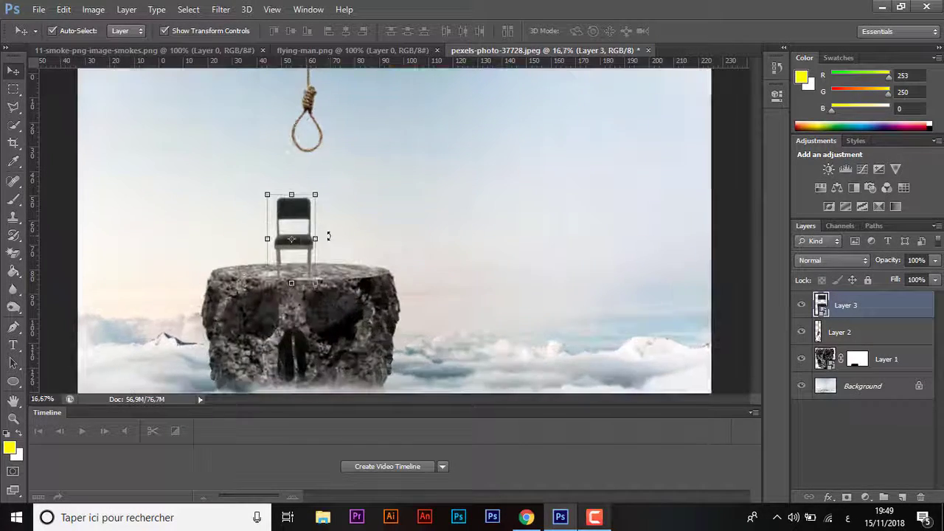
key(ctrl+plus)
key(ctrl+plus)
key(ctrl+plus)
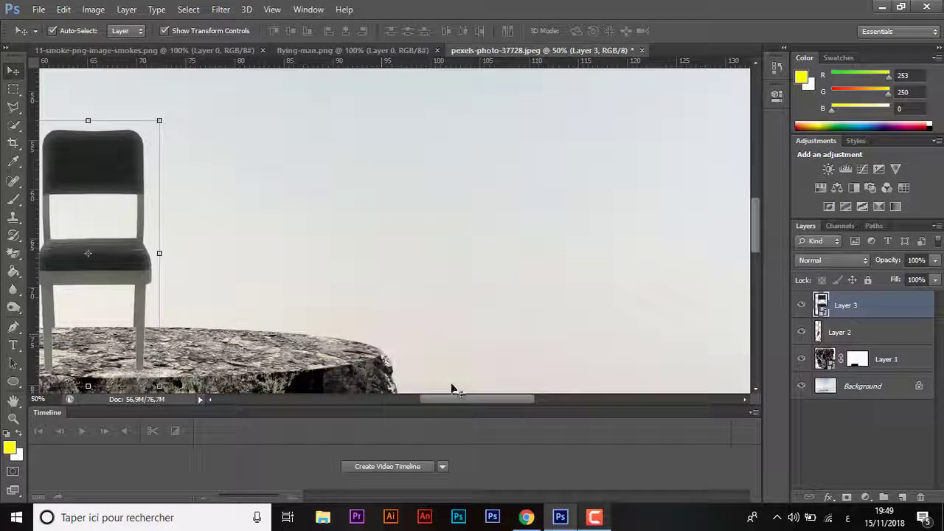
drag(450, 402, 412, 401)
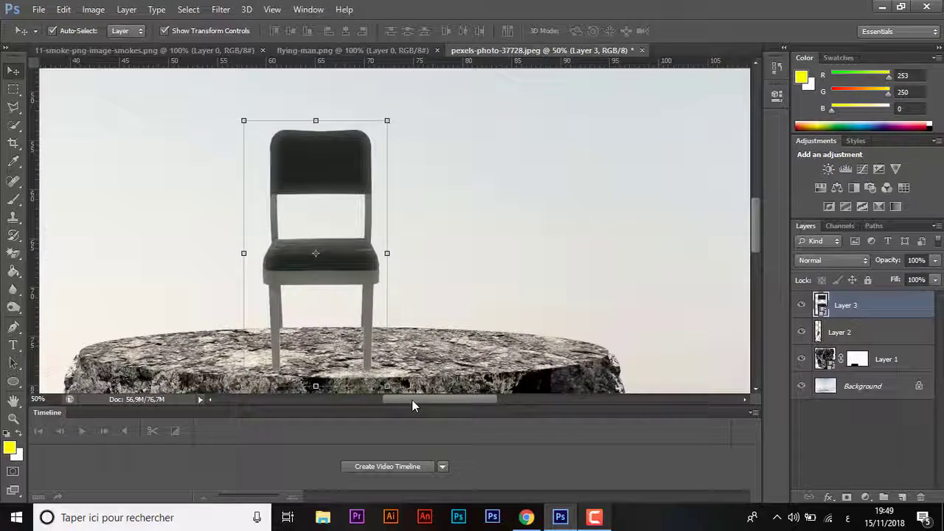
click(516, 350)
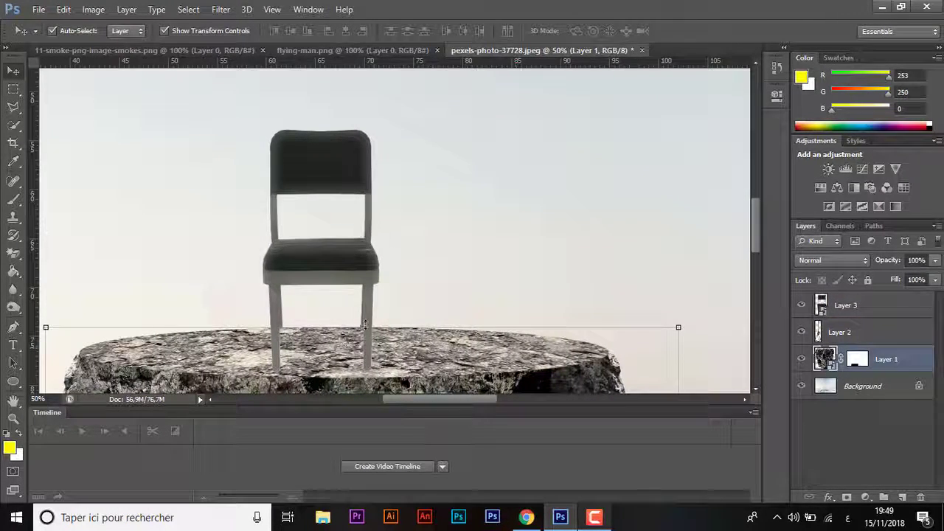
Stretch the skull rock to about 102% height and nudge it down to meet the chair legs.
drag(365, 325, 363, 305)
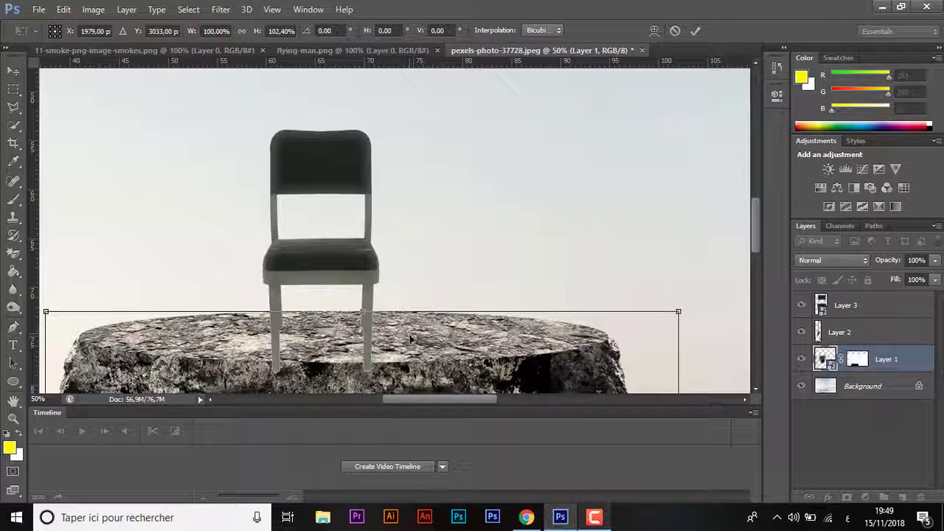
drag(411, 338, 412, 344)
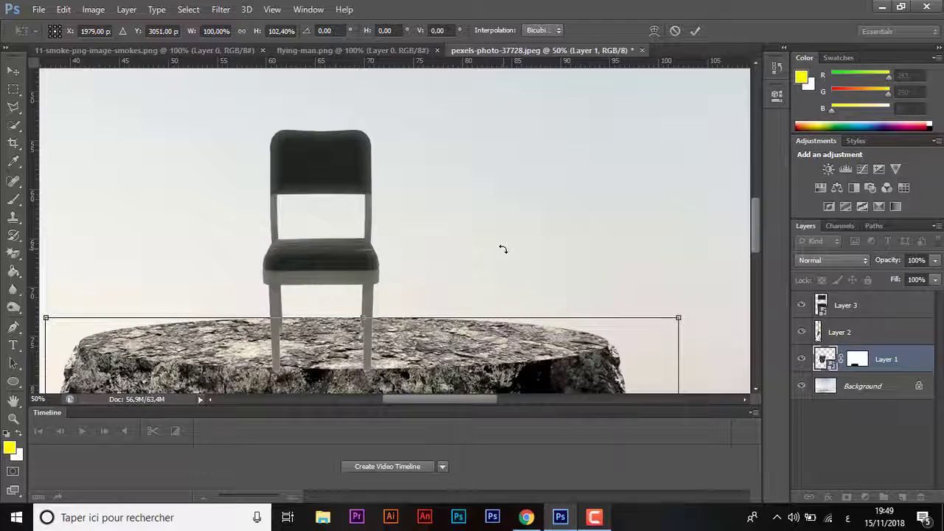
scroll(502, 249, down, 5)
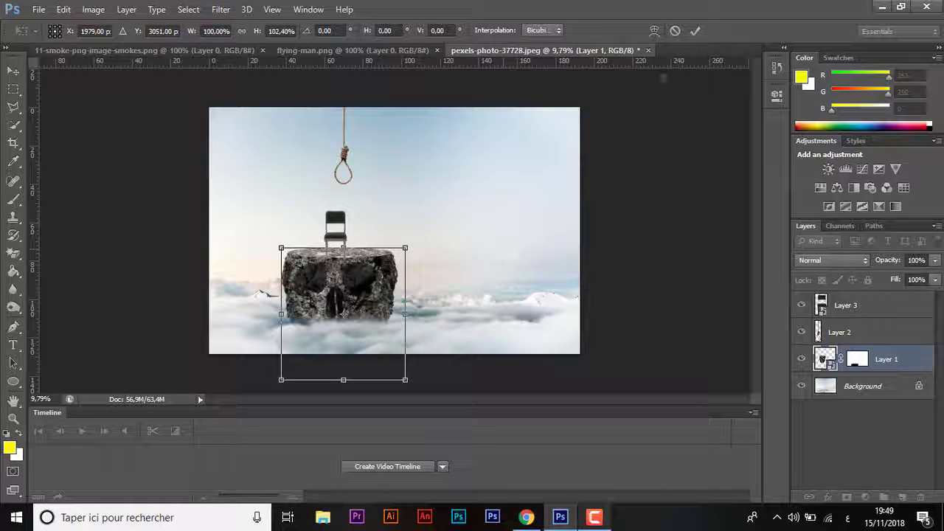
click(677, 32)
Rescale the chair to about 122%, tilt it about 16°, and rest it on the rock.
click(343, 235)
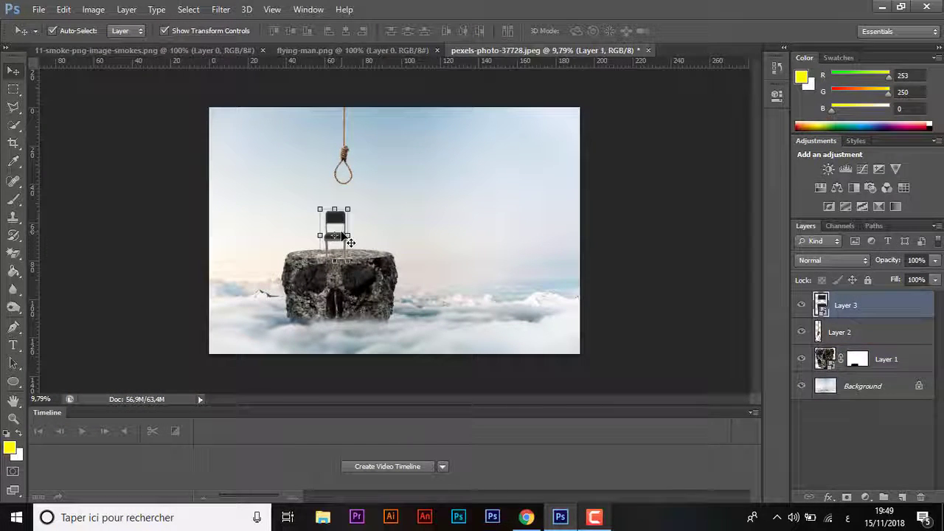
key(ctrl+t)
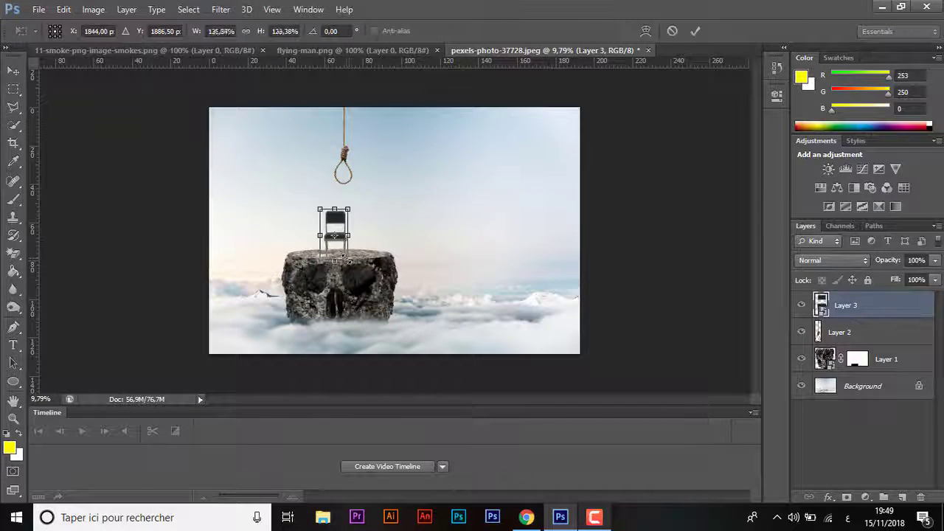
drag(348, 254, 345, 258)
key(Return)
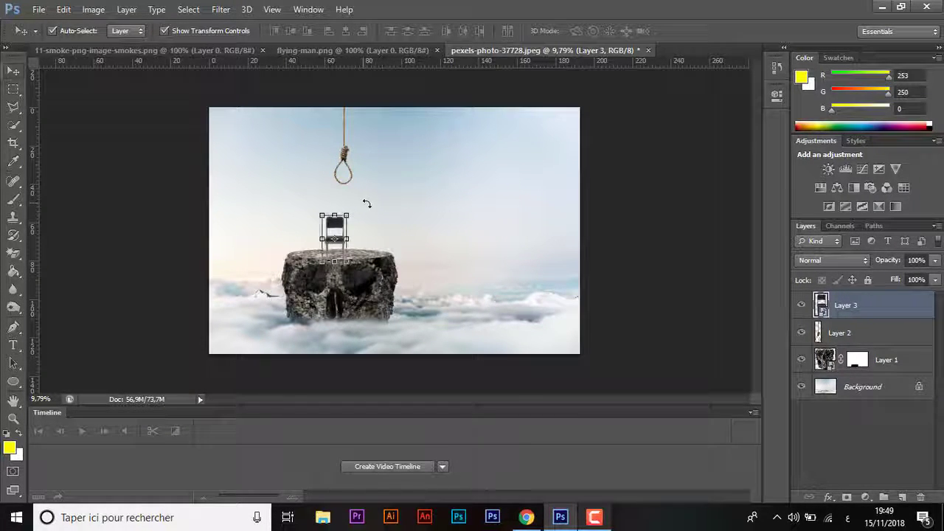
drag(362, 208, 371, 214)
mouse_move(331, 243)
mouse_down()
mouse_move(338, 232)
mouse_move(332, 238)
mouse_up()
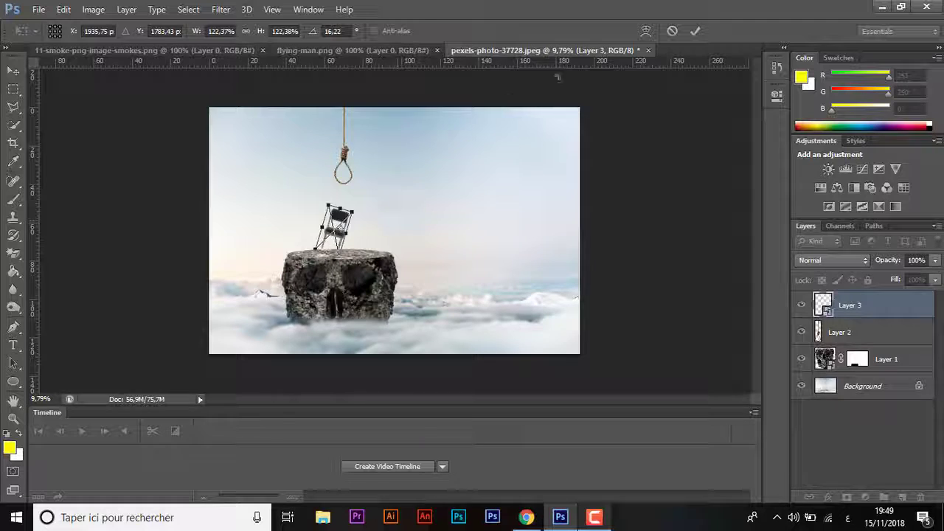
click(702, 31)
key(ctrl+plus)
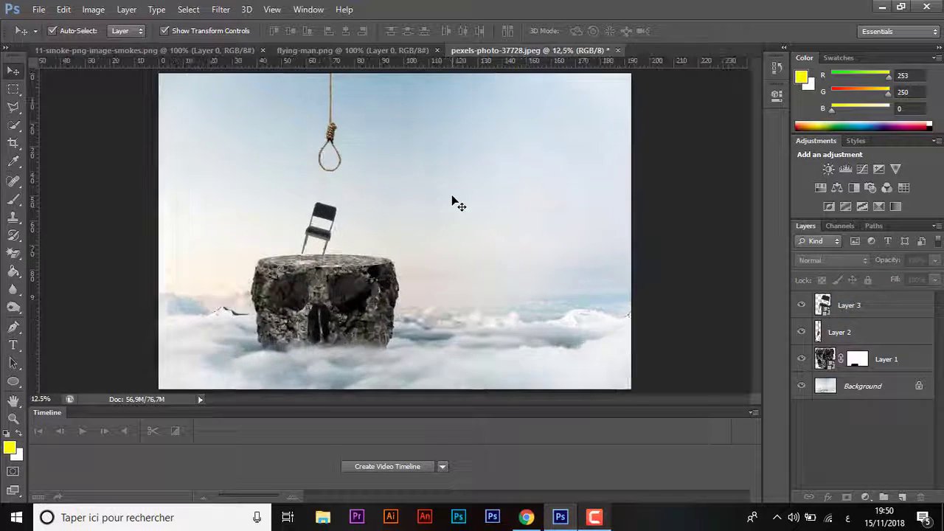
key(ctrl+plus)
key(ctrl+plus)
key(ctrl+plus)
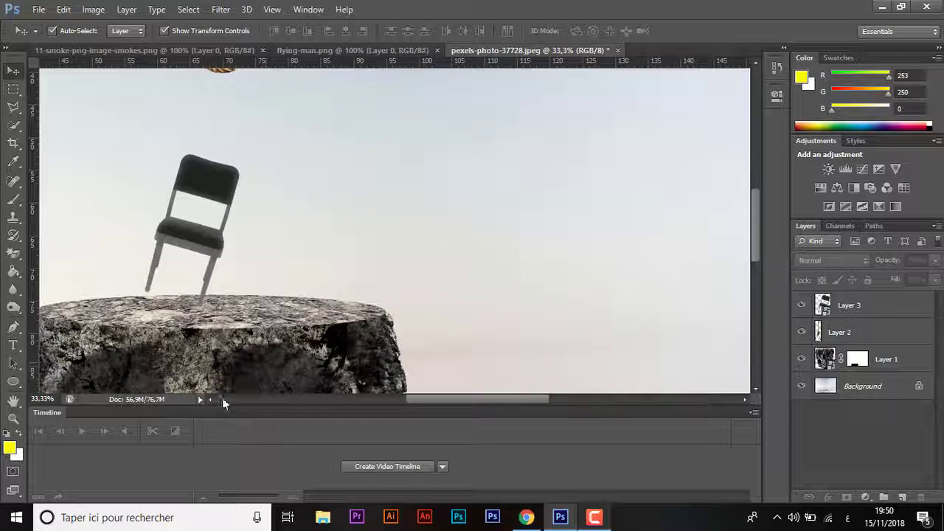
click(210, 399)
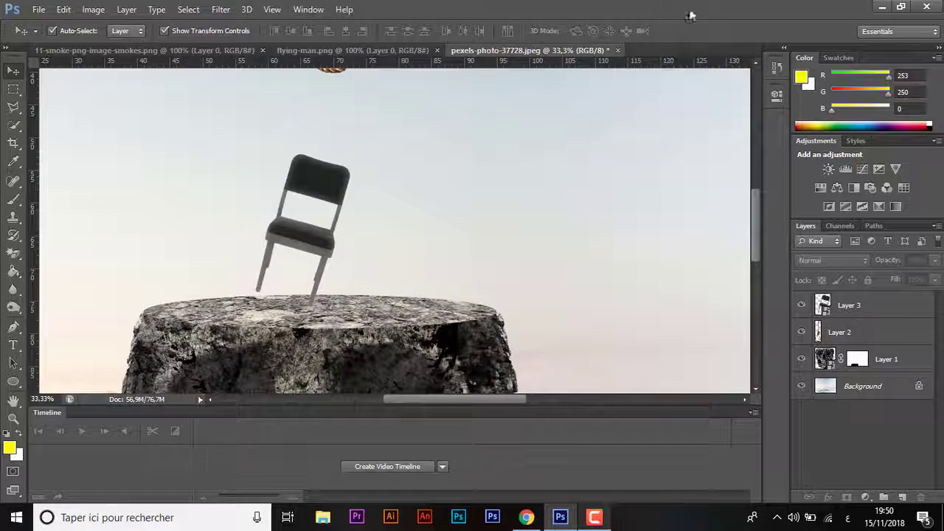
Shrink the noose layer to about 79% and tilt it about -21°.
scroll(289, 196, up, 2)
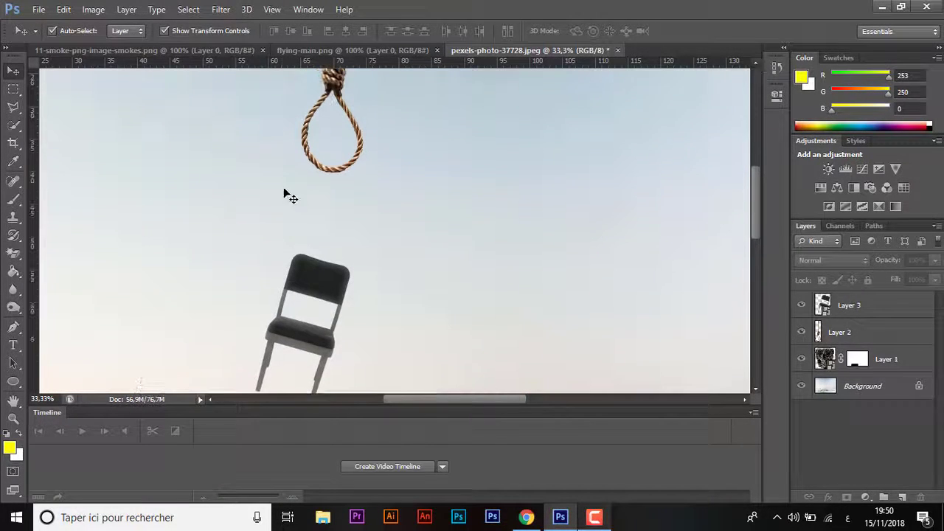
click(344, 171)
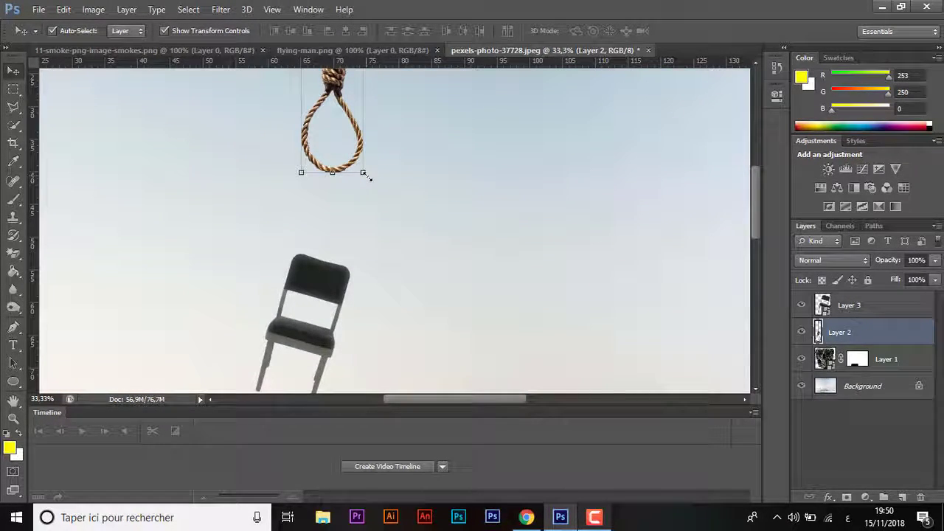
key(ctrl+t)
drag(301, 172, 303, 128)
key(Return)
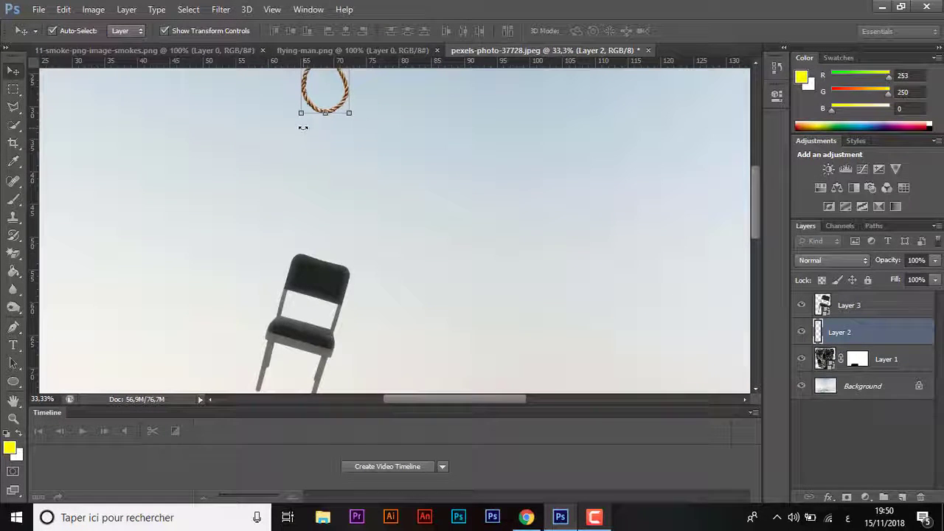
key(ctrl+0)
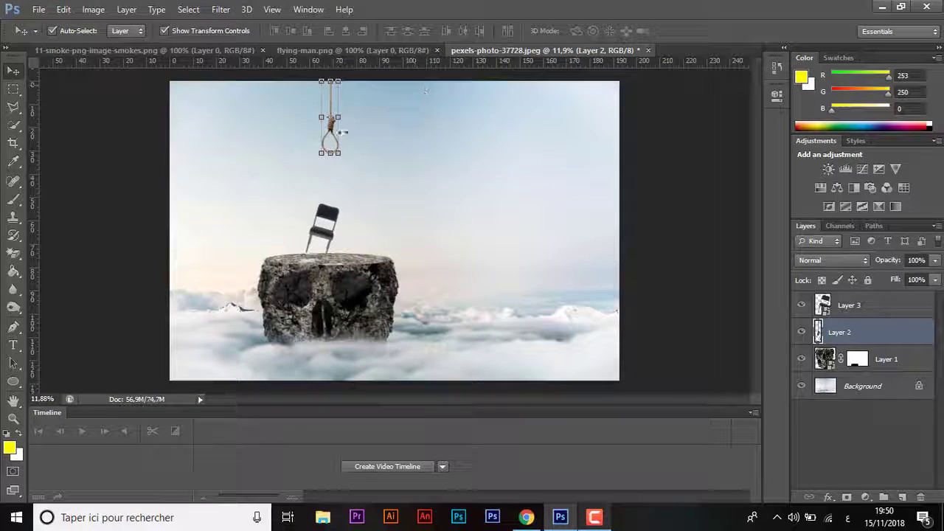
mouse_move(340, 153)
mouse_down()
mouse_move(332, 140)
mouse_move(331, 163)
mouse_move(360, 158)
mouse_up()
key(Return)
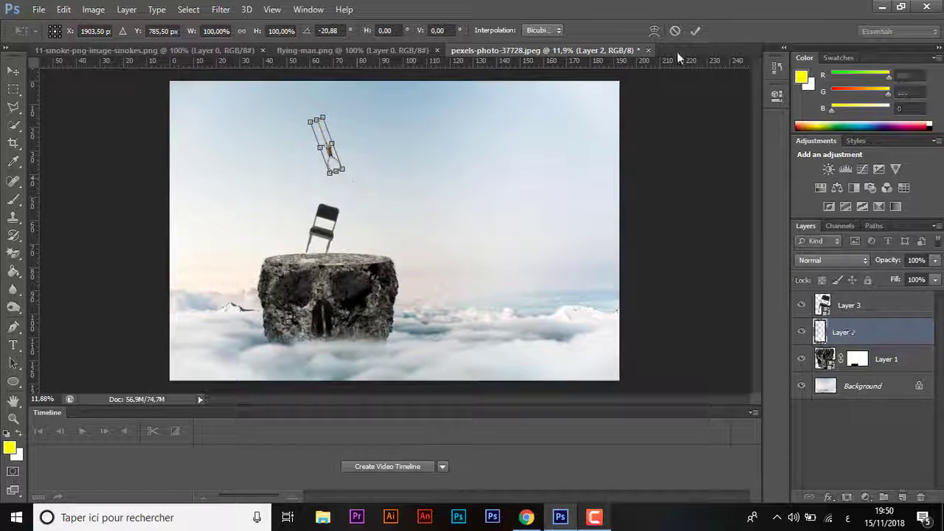
click(696, 31)
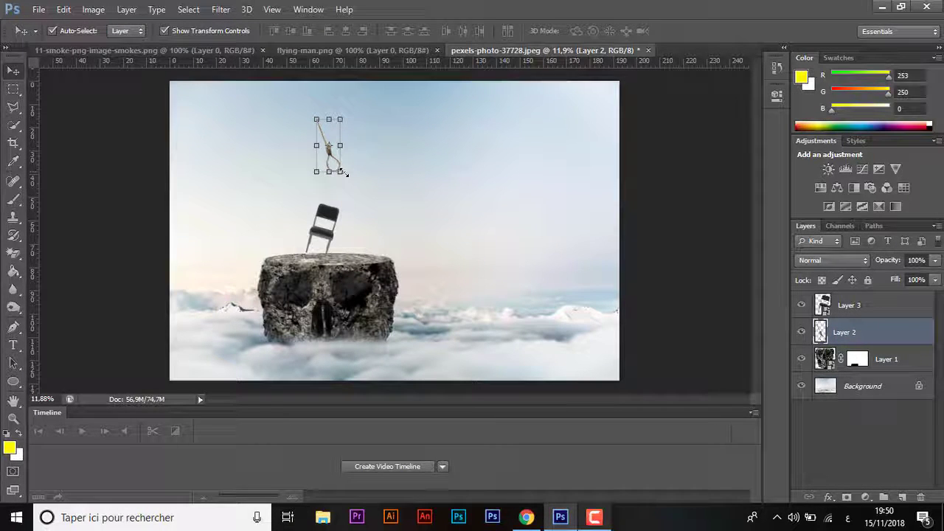
Warp the noose rope into a curved, swinging shape.
key(ctrl+t)
click(655, 31)
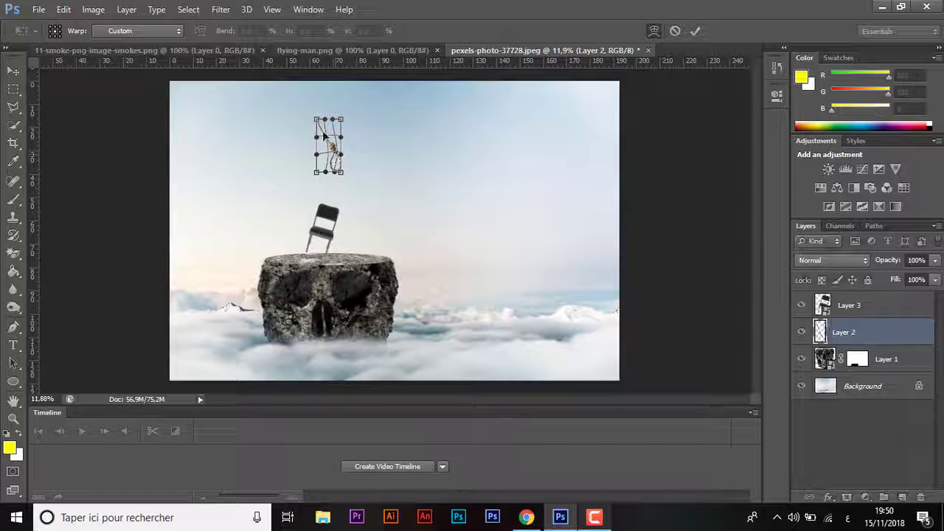
drag(316, 120, 310, 120)
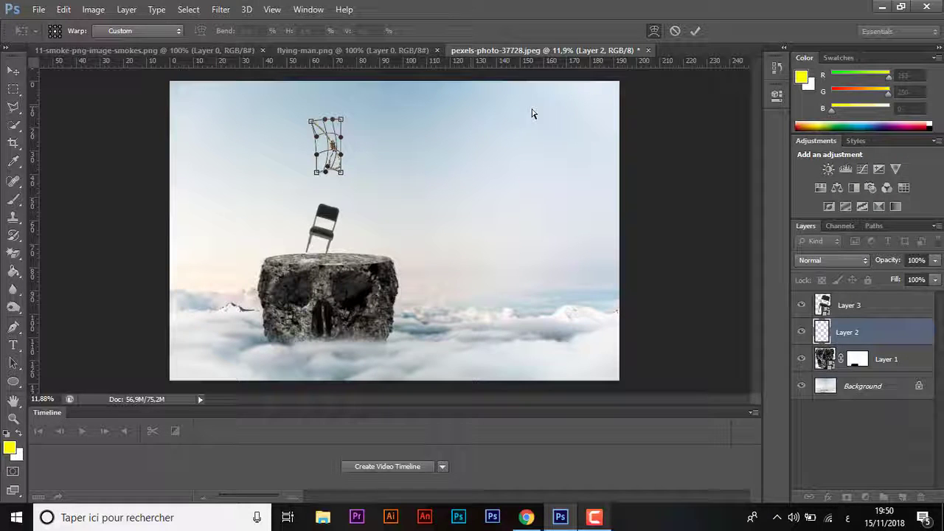
click(694, 32)
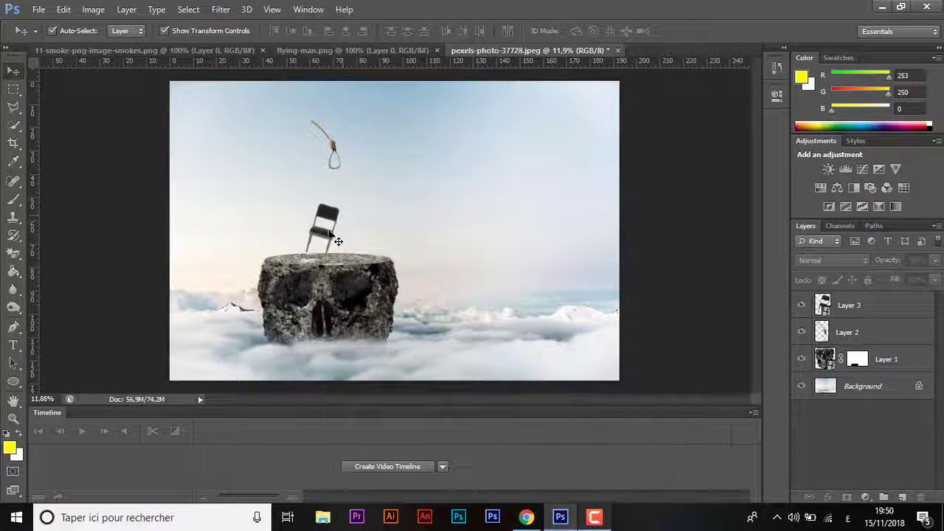
Nudge the chair slightly upward and add a new empty layer above the rock layer.
drag(337, 241, 331, 233)
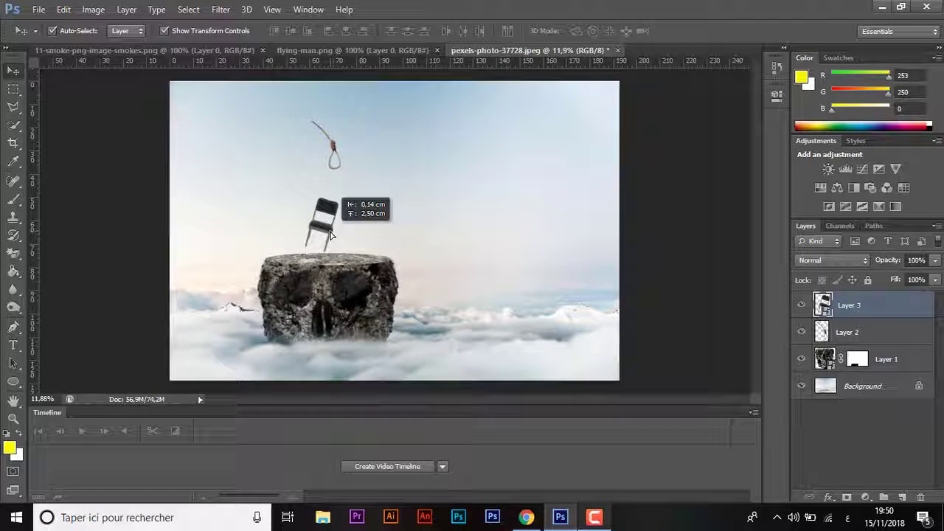
key(ctrl+plus)
key(ctrl+plus)
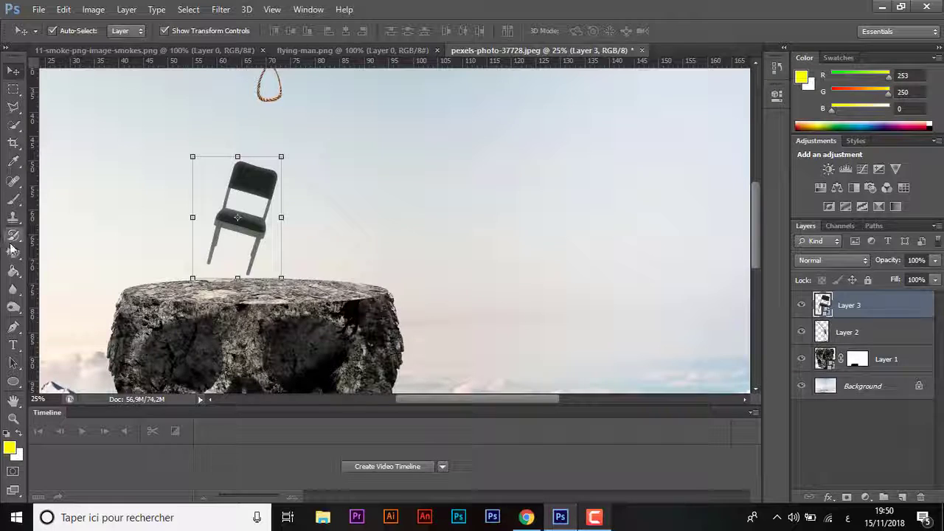
click(14, 200)
click(858, 360)
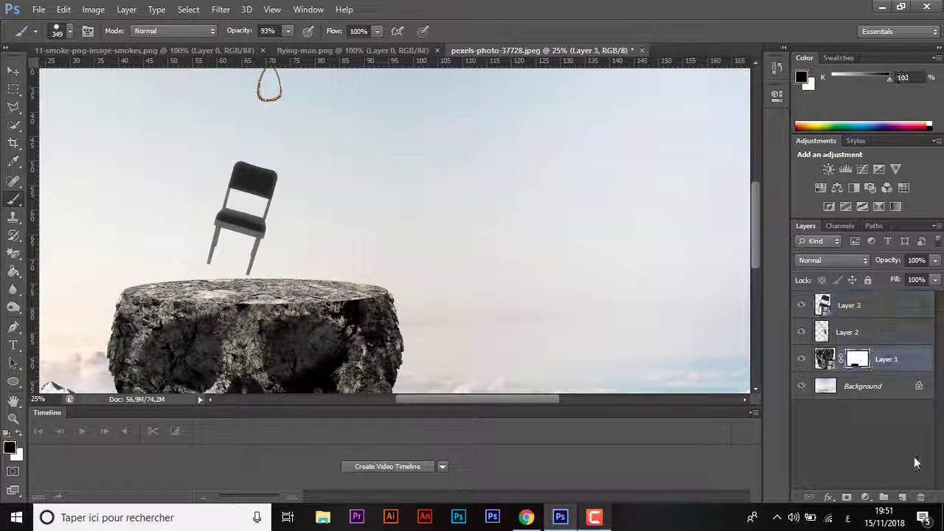
click(901, 497)
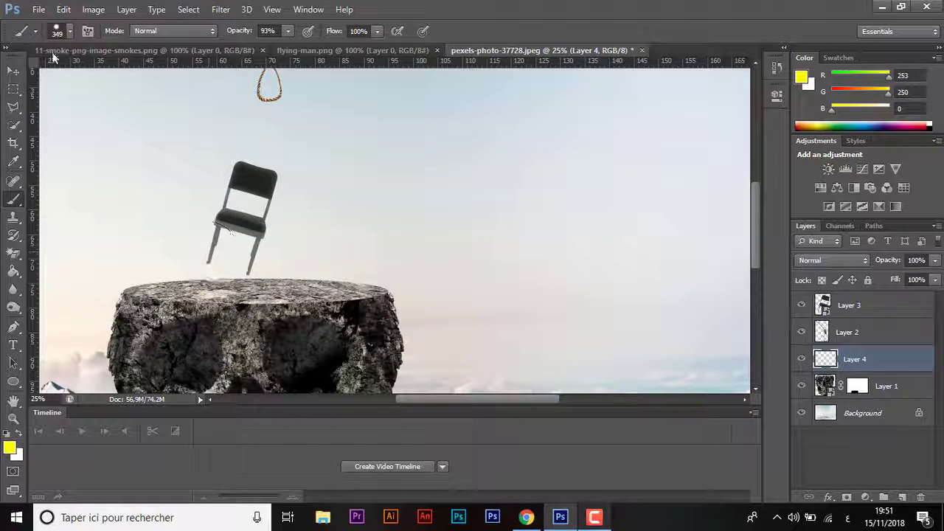
Set the brush to a soft round 95 px tip in black.
click(69, 31)
drag(89, 75, 56, 74)
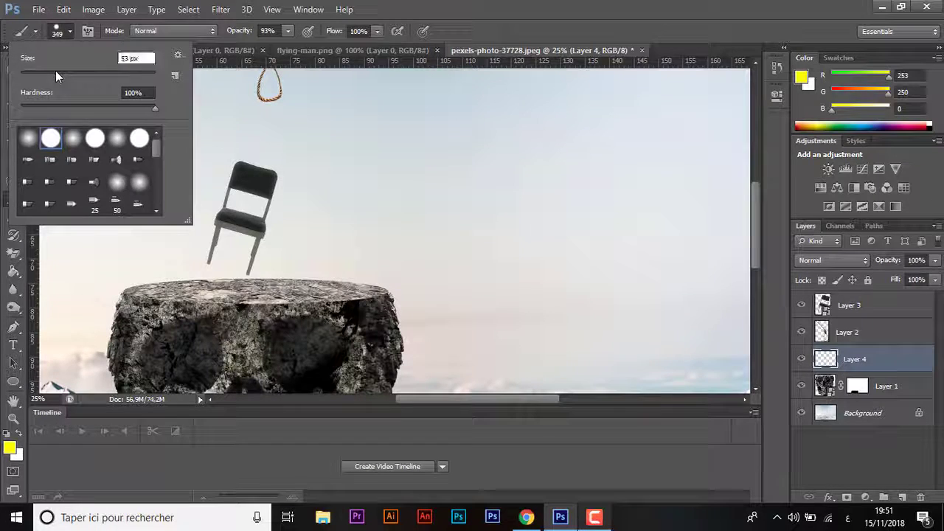
click(29, 138)
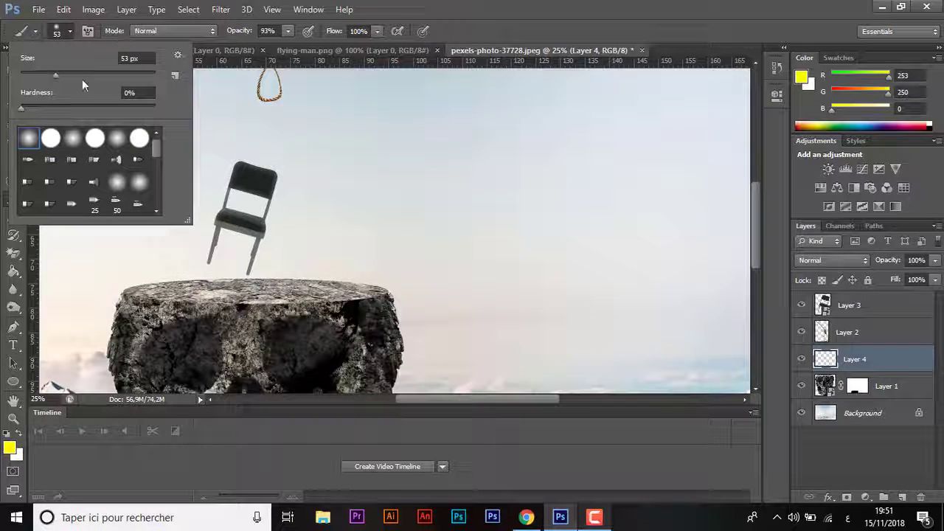
click(83, 74)
click(252, 289)
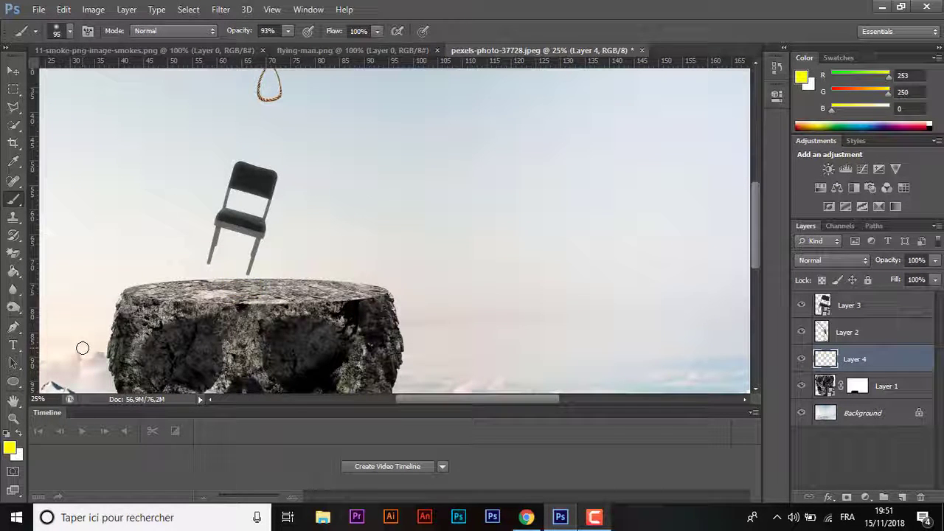
click(7, 435)
Paint a faint 26%-opacity shadow on the rock top beneath the chair legs.
click(201, 314)
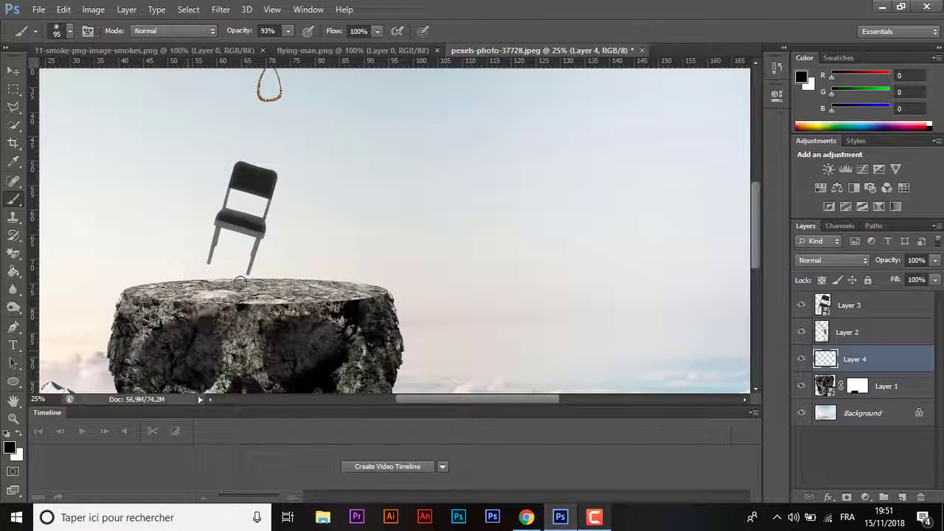
drag(242, 283, 232, 284)
key(ctrl+z)
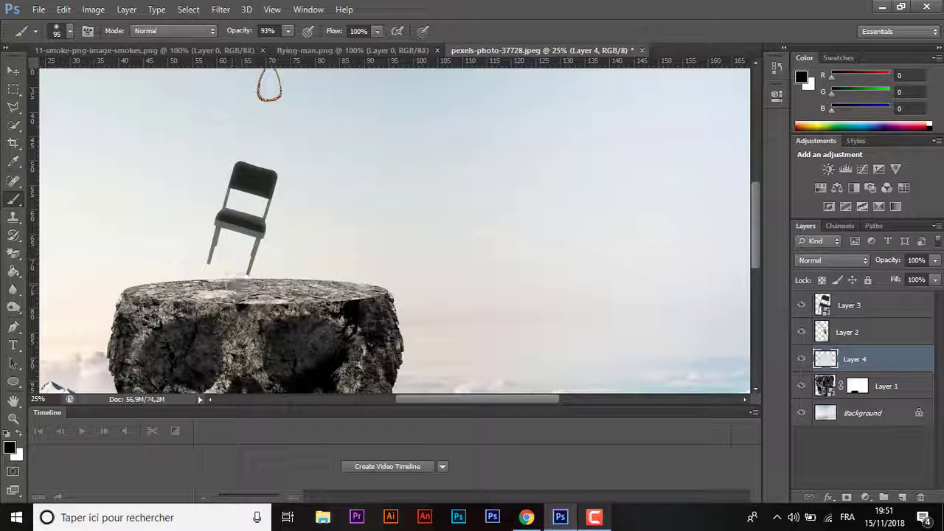
click(287, 31)
drag(290, 46, 242, 46)
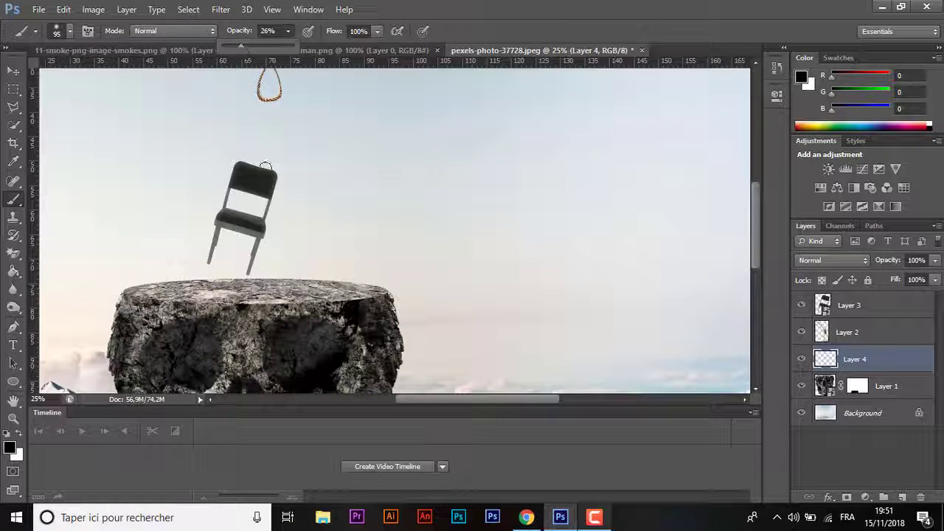
click(250, 282)
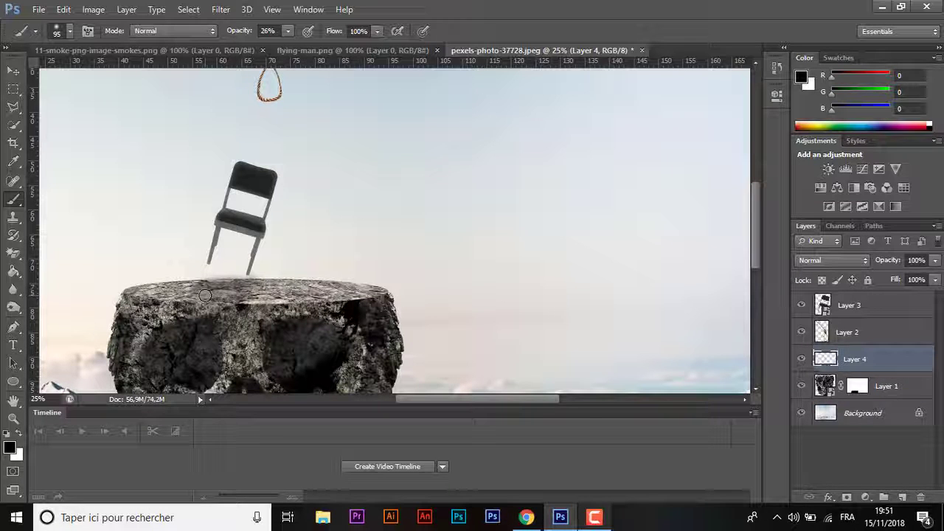
mouse_move(243, 303)
mouse_down()
mouse_move(242, 293)
mouse_move(204, 290)
mouse_up()
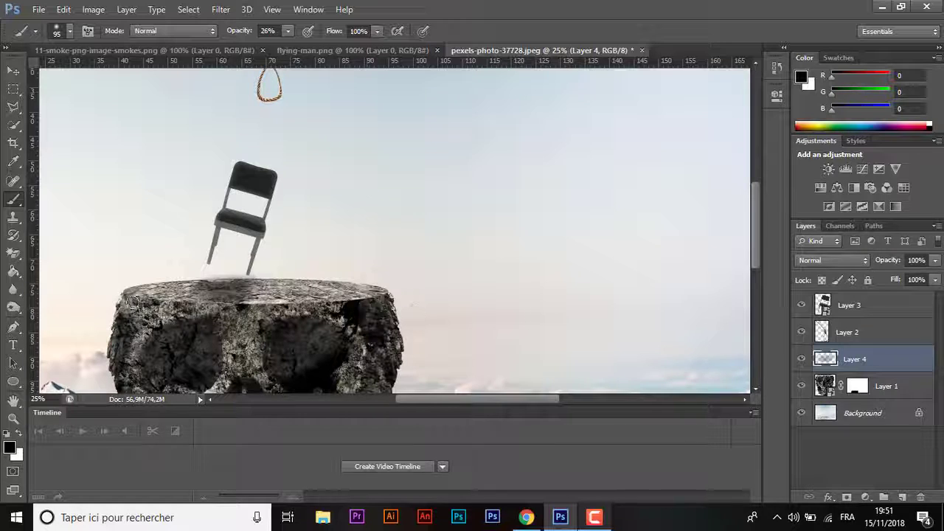
click(11, 70)
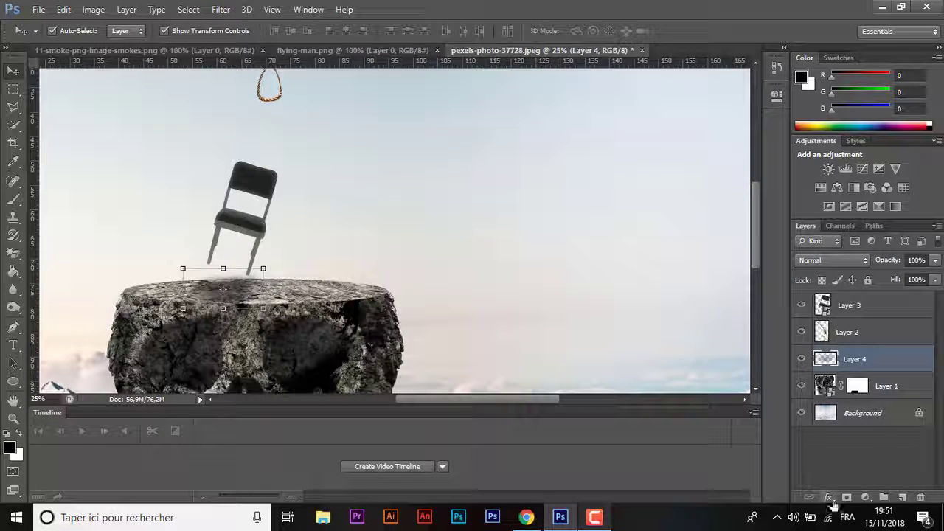
Mask Layer 4 to soften the shadow edges, then drag the chair down-left onto the rock.
click(847, 497)
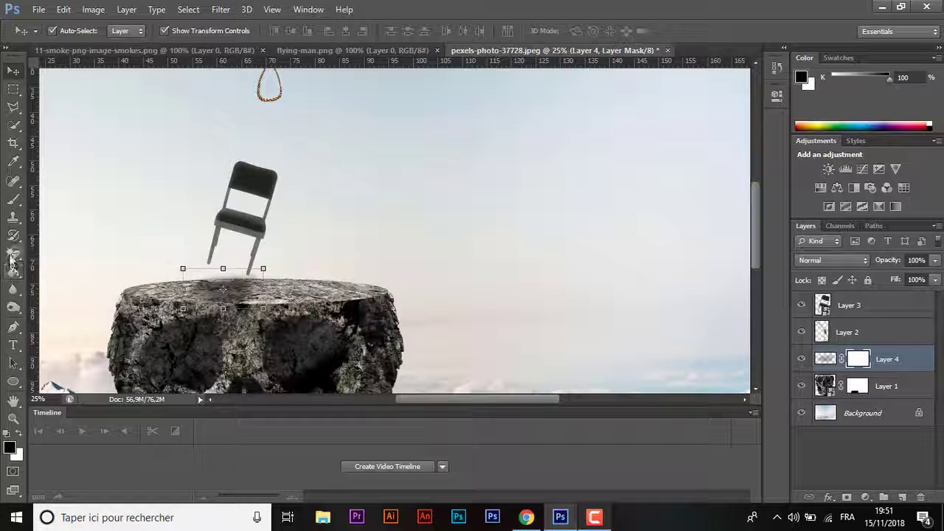
click(13, 199)
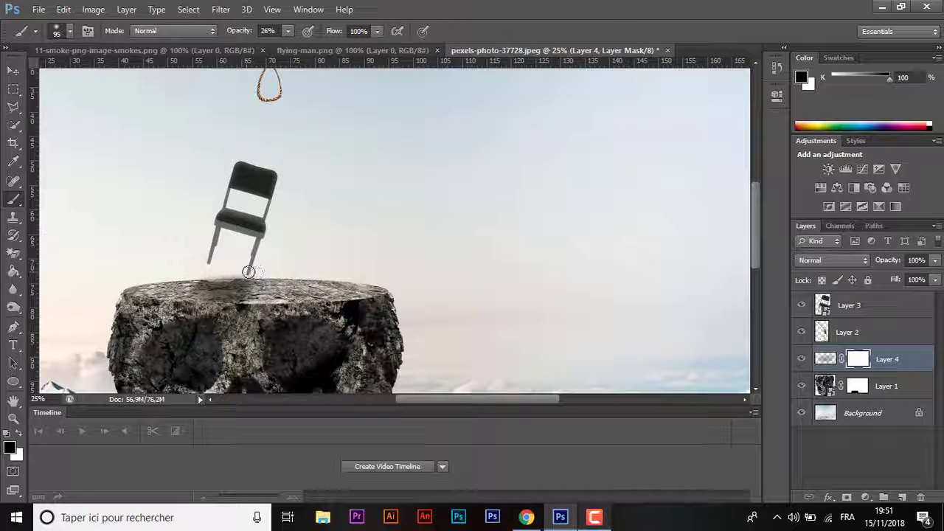
mouse_move(229, 273)
mouse_down()
mouse_move(210, 272)
mouse_move(246, 273)
mouse_up()
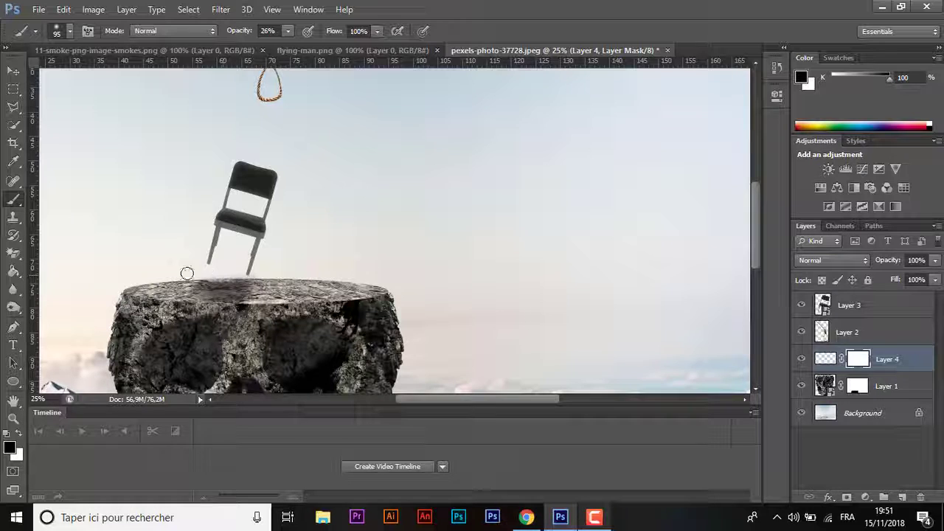
drag(244, 309, 204, 305)
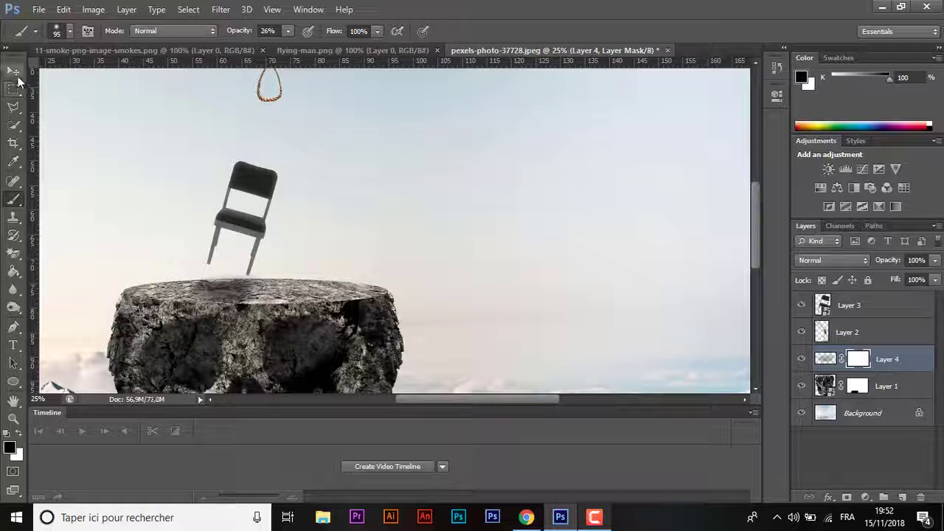
click(12, 70)
drag(243, 221, 248, 242)
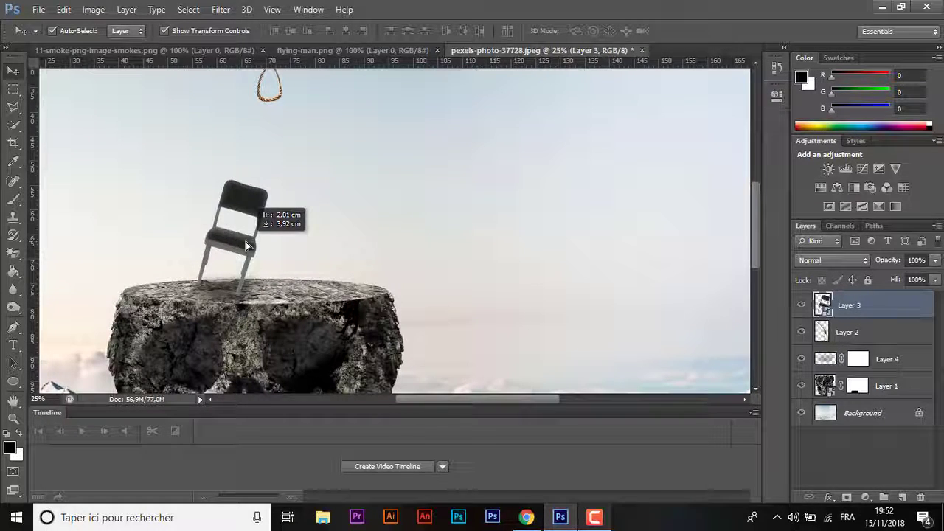
Zoom in on the chair and nudge it left so its legs line up with the rock top.
drag(248, 242, 247, 245)
key(ctrl+minus)
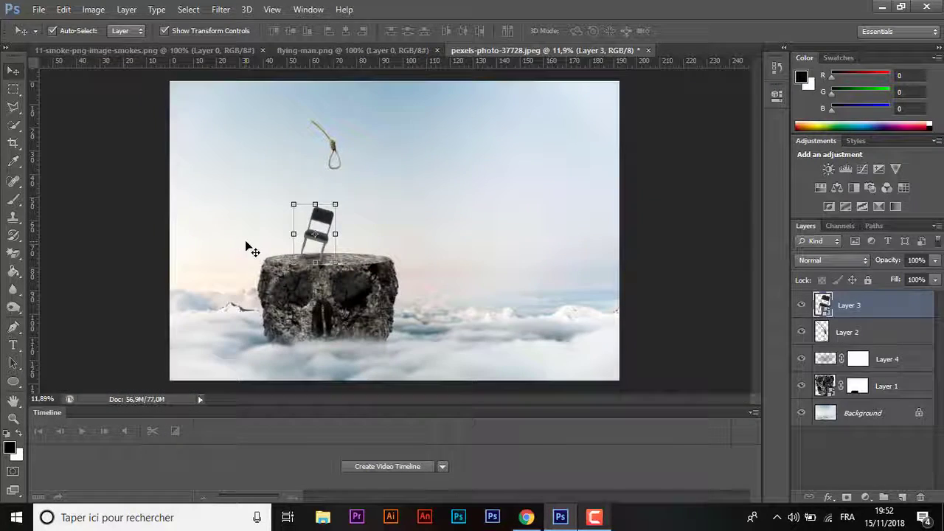
key(ctrl+plus)
key(ctrl+plus)
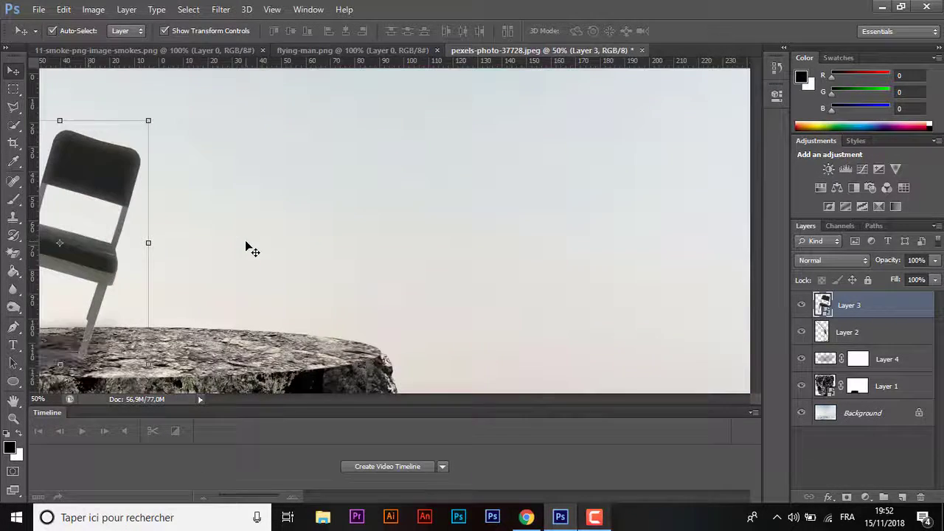
key(Right)
key(Right)
key(Right)
key(Right)
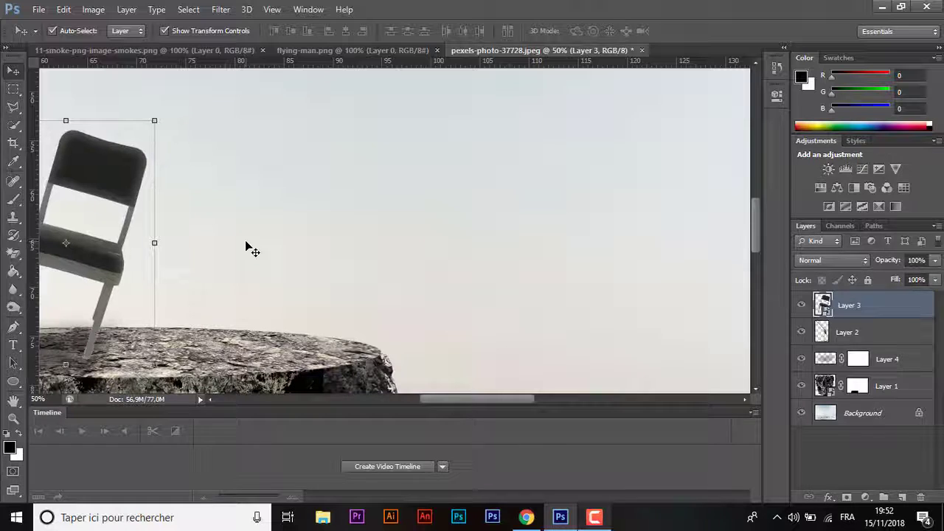
key(Right)
key(Right)
key(Left)
key(Left)
key(Left)
key(Left)
key(Left)
key(Left)
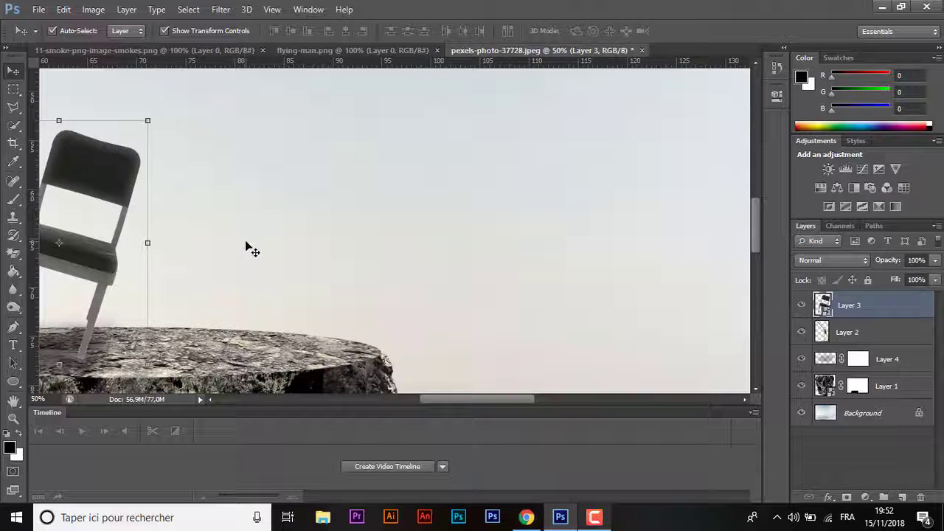
key(Left)
key(Left)
key(Left)
key(Left)
key(Left)
key(Left)
key(Left)
key(Left)
key(Left)
key(Left)
key(Left)
key(Left)
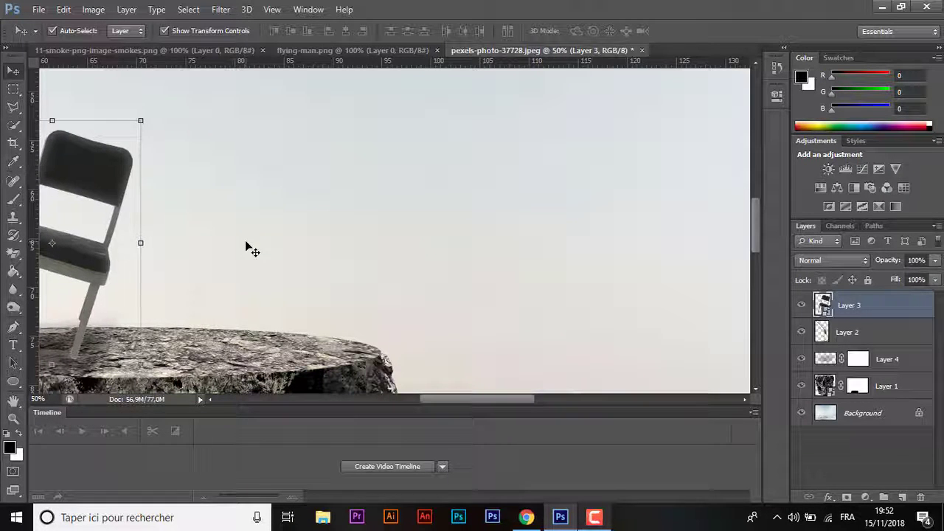
key(Left)
key(Left)
key(Left)
key(Left)
key(Left)
key(Left)
Lower the chair two steps onto the flat rock top, with a final nudge right.
key(ctrl+minus)
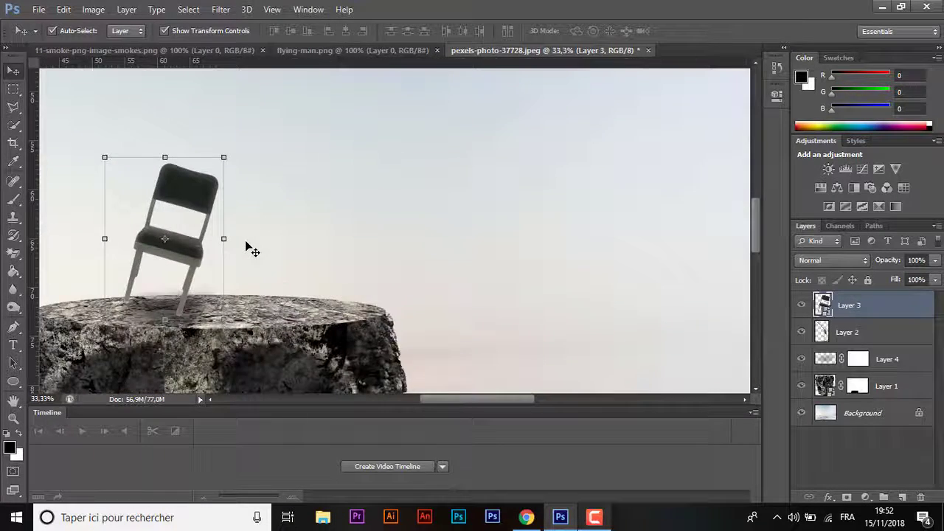
key(ctrl+minus)
key(Down)
key(Down)
key(Down)
key(Down)
key(Down)
key(Down)
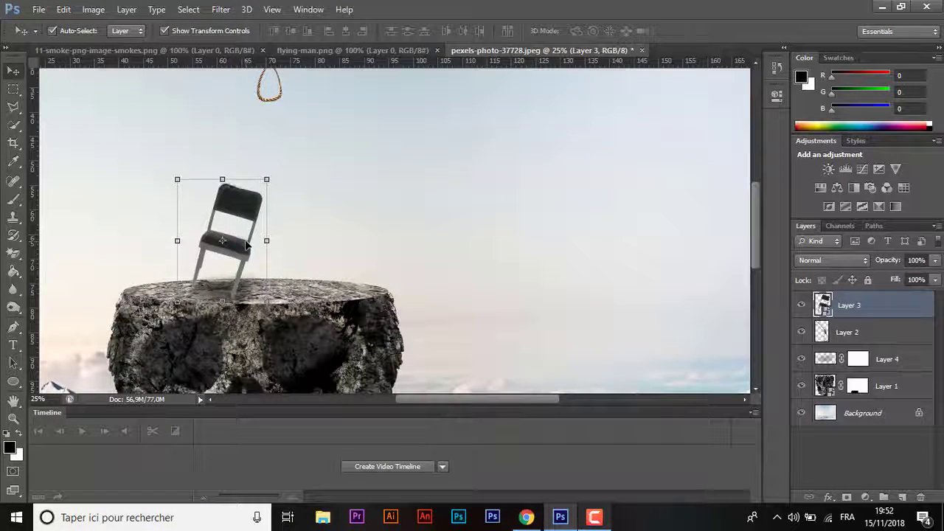
key(Down)
key(Down)
key(Down)
key(Down)
key(Down)
key(Down)
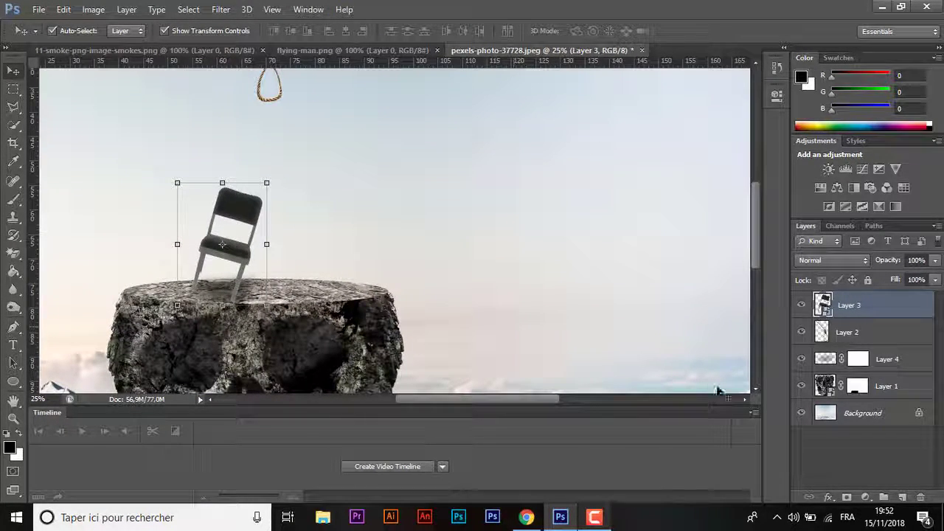
key(Right)
key(Right)
key(Right)
key(Right)
key(Right)
key(Right)
key(Right)
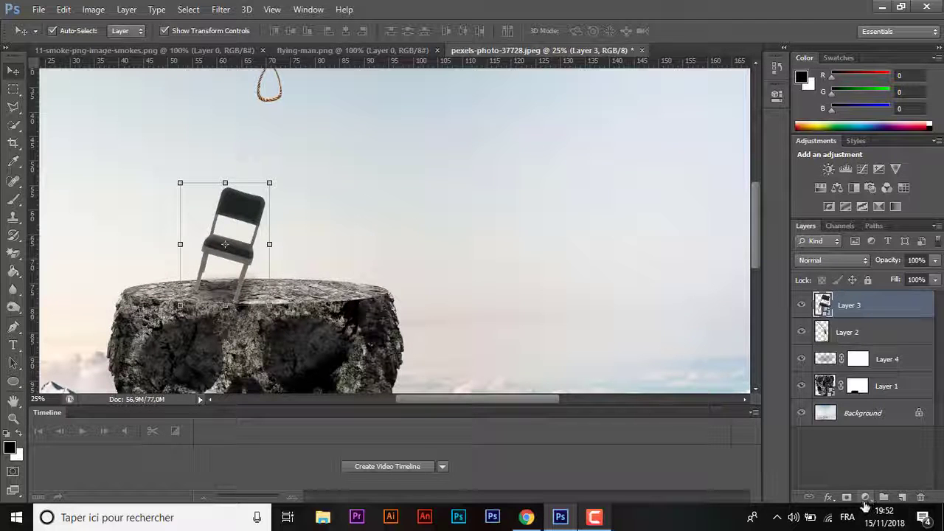
Add a Brightness/Contrast adjustment clipped to the chair layer, brightness -40.
click(865, 497)
click(867, 250)
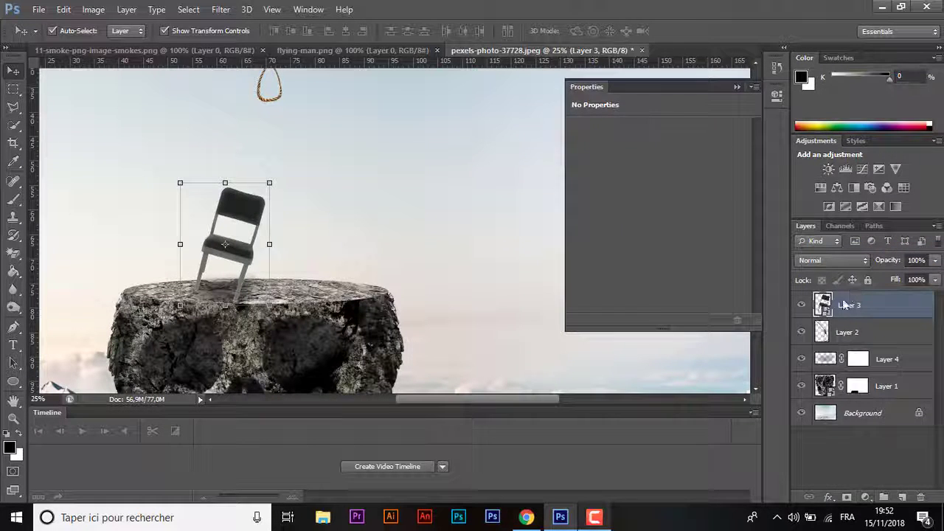
alt+click(841, 313)
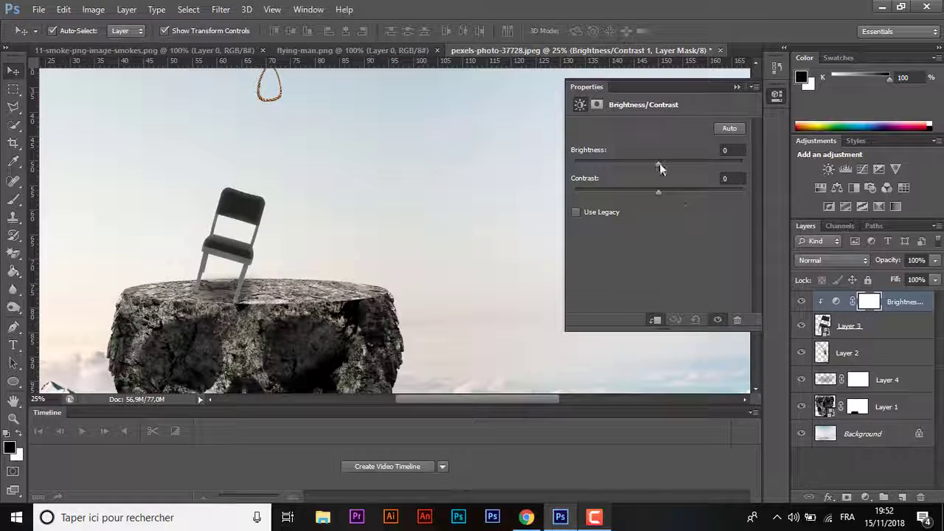
drag(658, 163, 641, 164)
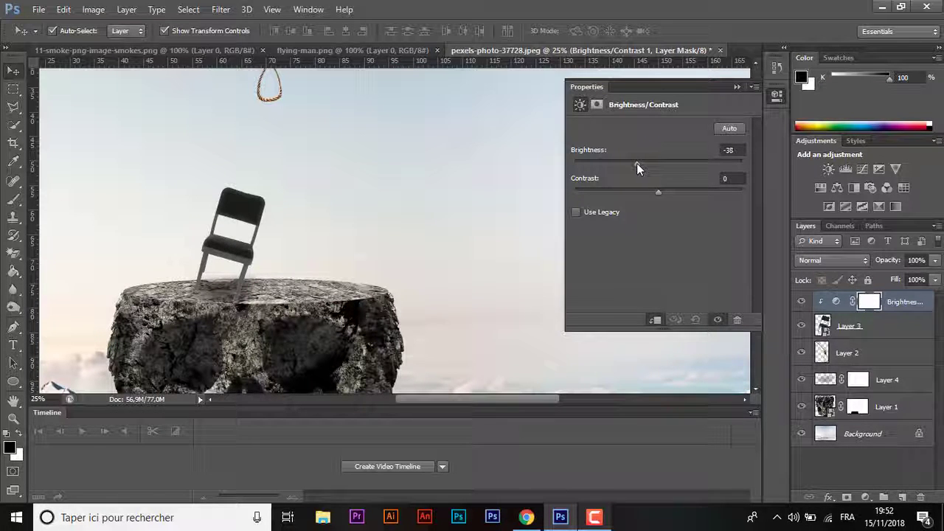
drag(637, 163, 635, 163)
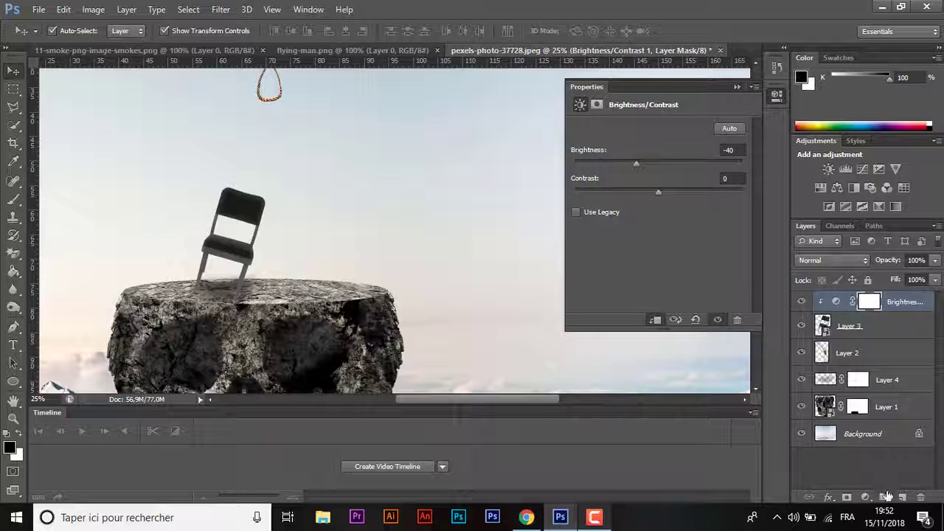
Add a Curves adjustment clipped to the chair, with the curve pulled down to darken it.
click(866, 498)
click(889, 282)
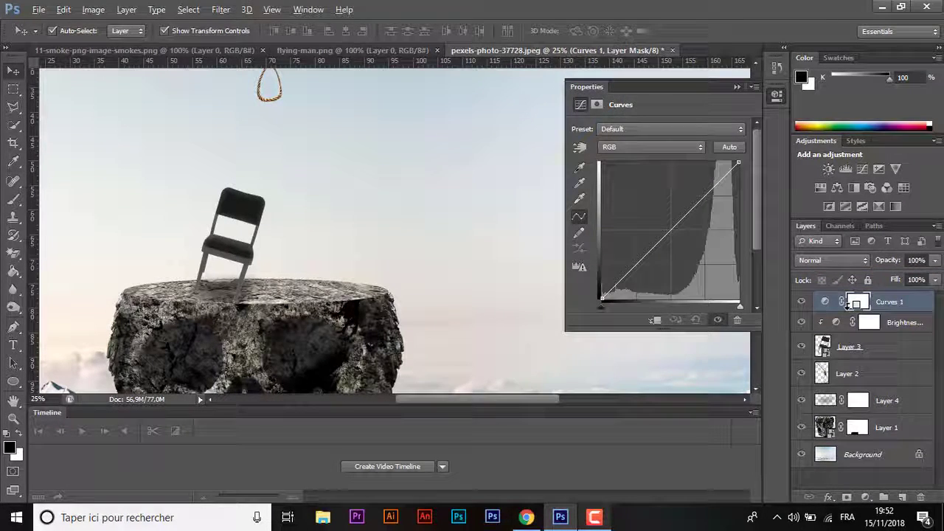
alt+click(848, 307)
drag(666, 228, 669, 234)
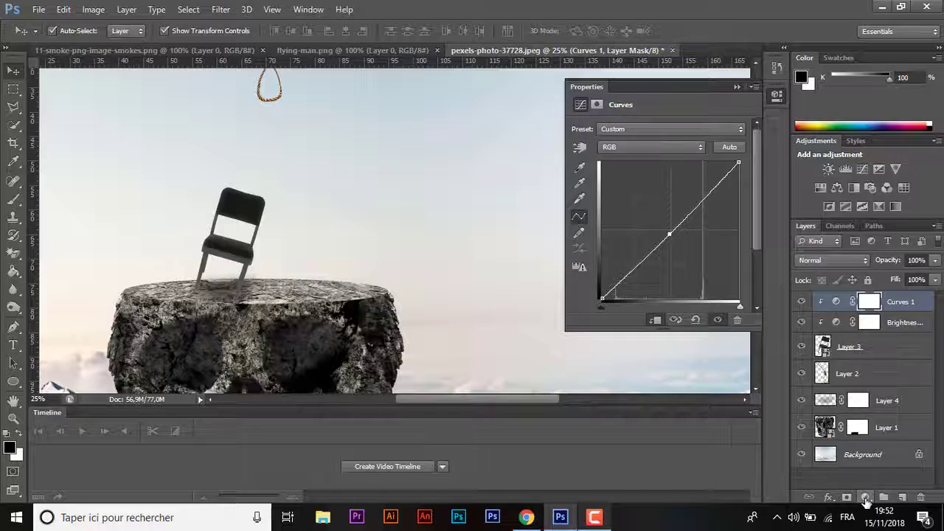
Undo an unwanted Hue/Saturation layer and add a Vibrance adjustment at -16.
click(866, 497)
click(868, 328)
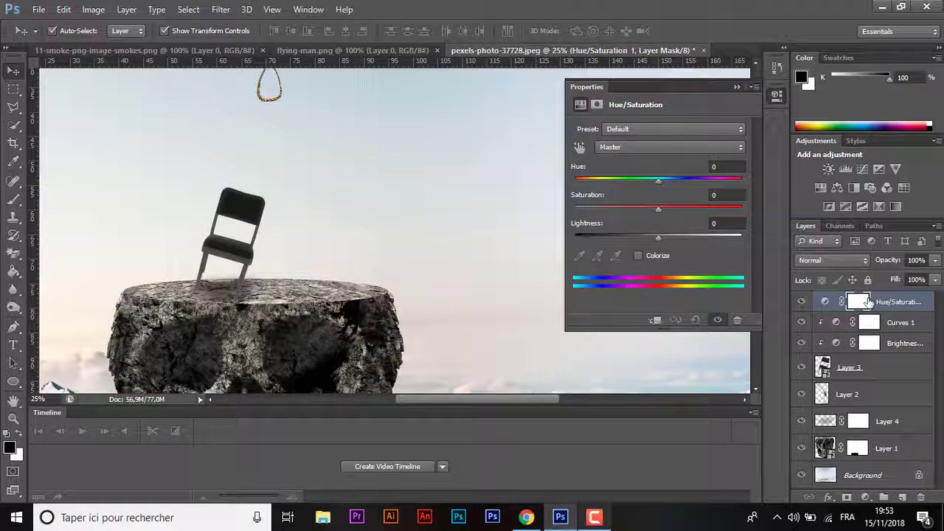
key(ctrl+z)
click(866, 497)
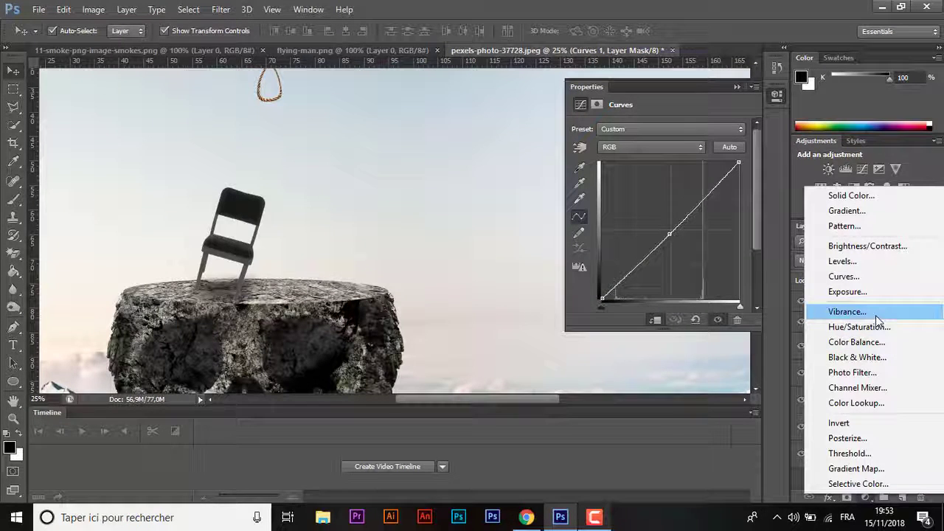
click(872, 315)
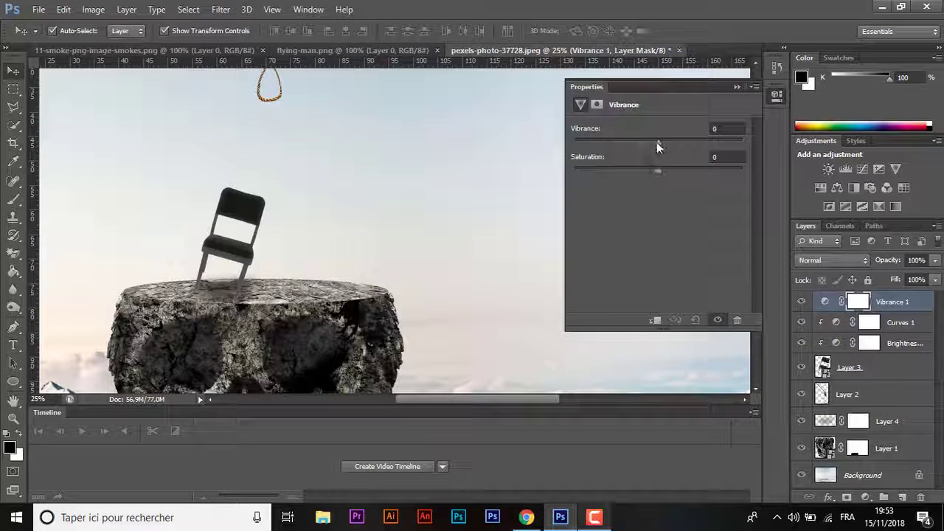
drag(649, 142, 646, 145)
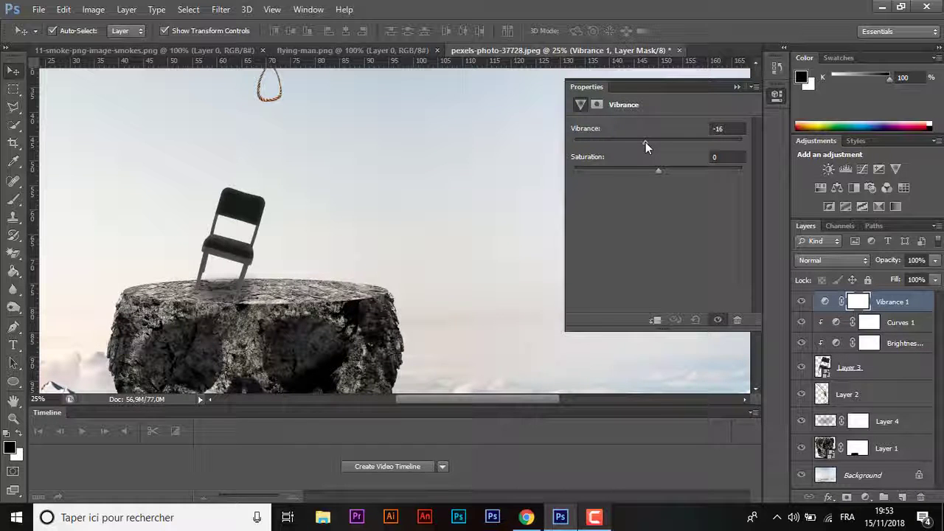
click(415, 145)
Shift the noose down-left and rotate it about -9.8° with Free Transform.
key(ctrl+minus)
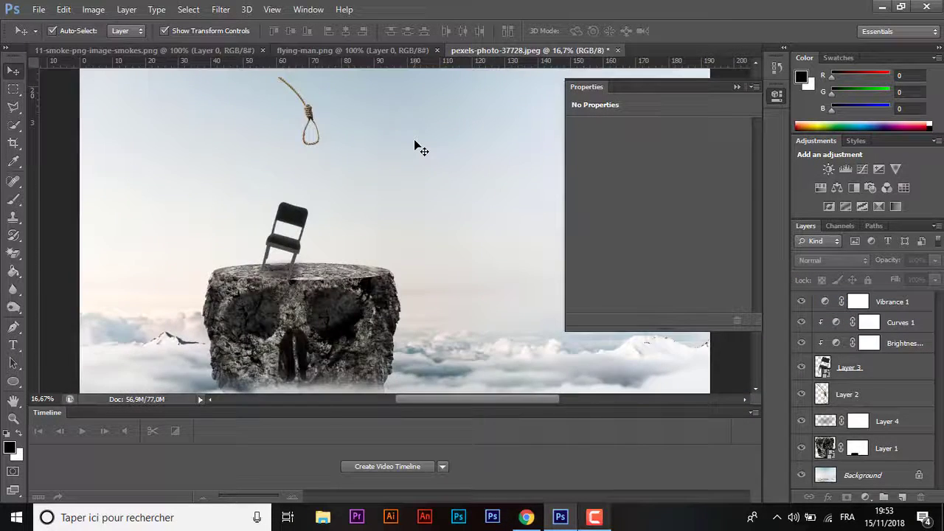
key(ctrl+minus)
mouse_move(336, 153)
mouse_down()
mouse_move(328, 164)
mouse_move(359, 172)
mouse_move(295, 184)
mouse_up()
key(ctrl+t)
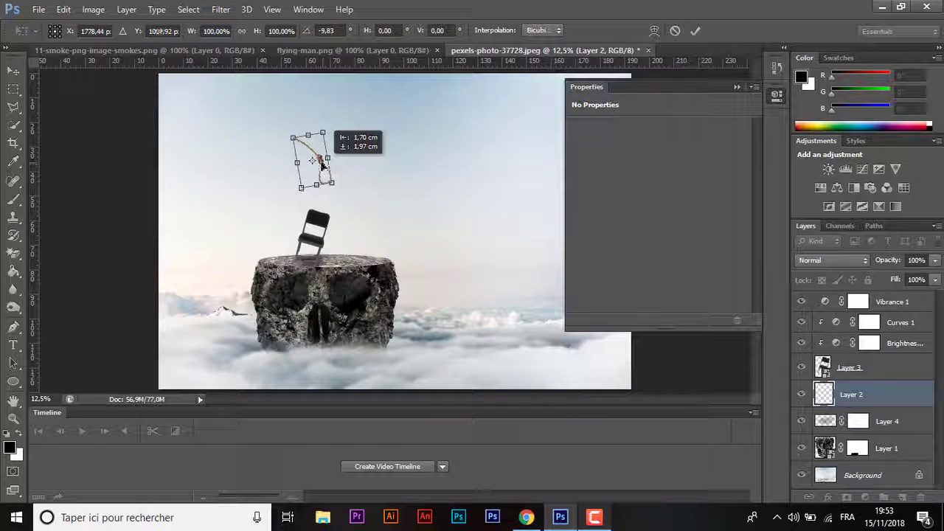
key(Return)
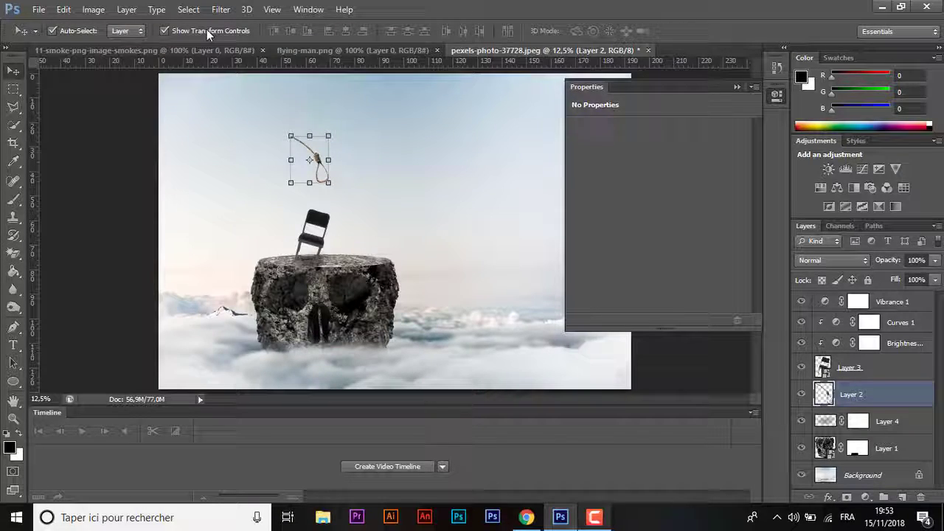
Drag the leaping man from flying-man.png into the composite as a new layer.
click(313, 50)
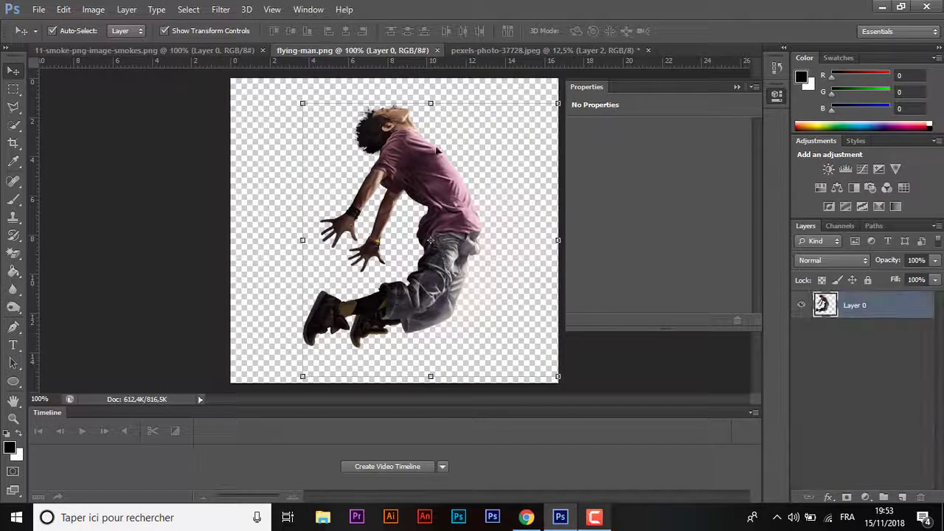
drag(430, 239, 374, 201)
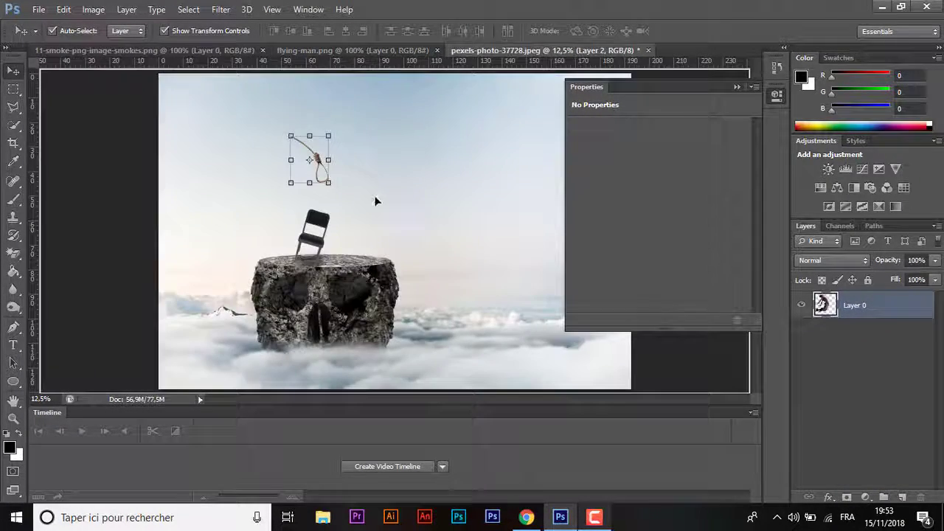
key(ctrl+t)
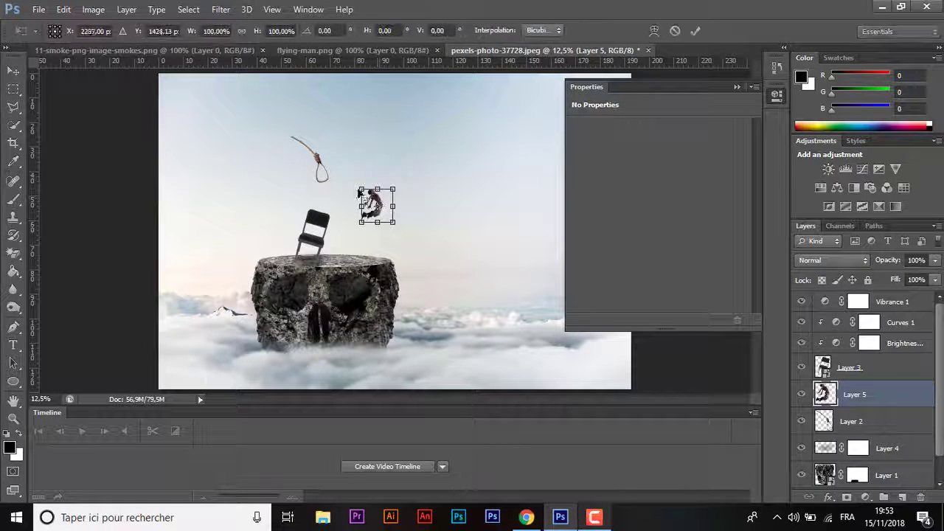
click(694, 30)
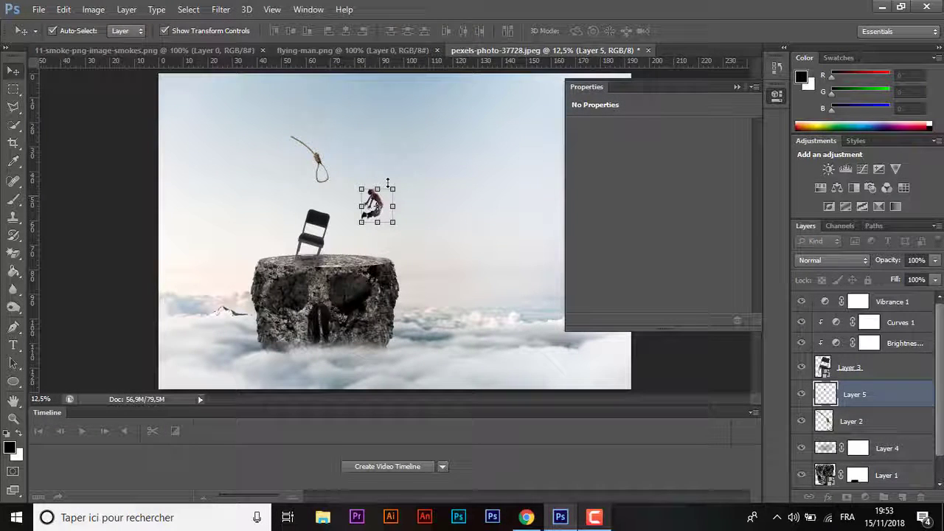
Convert the man layer to a smart object and scale it to about 209%.
right_click(899, 401)
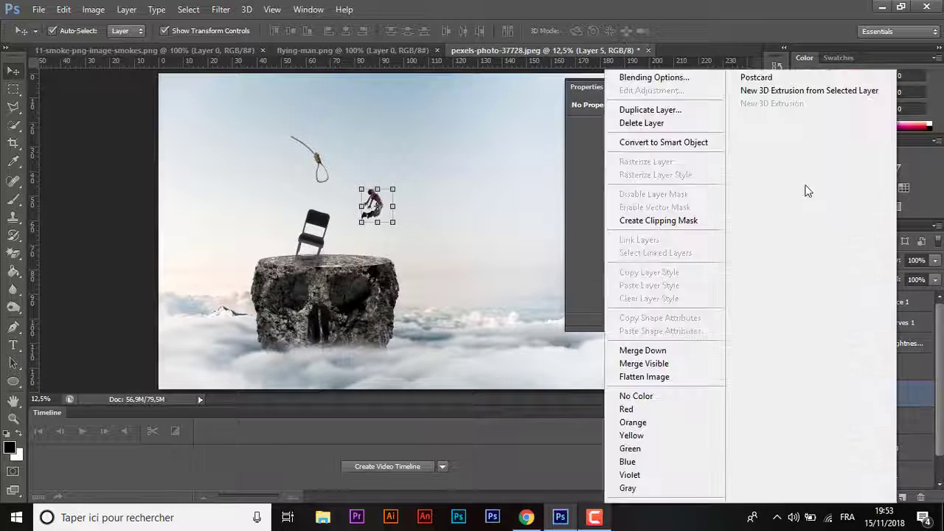
click(660, 142)
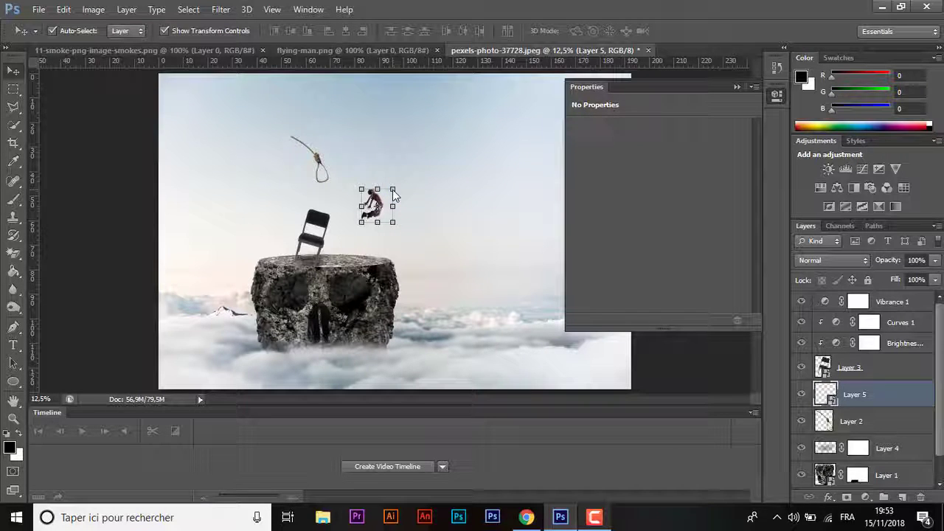
drag(406, 182, 418, 175)
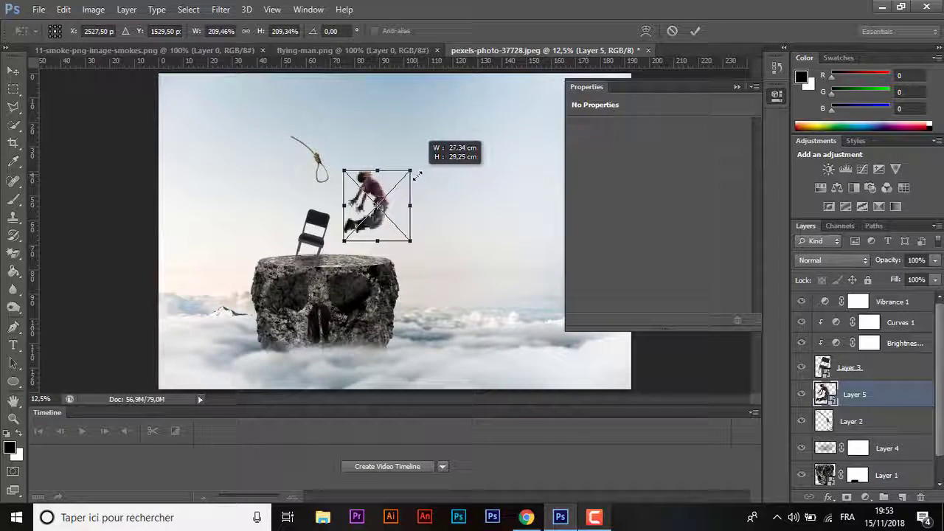
drag(417, 175, 379, 181)
key(Return)
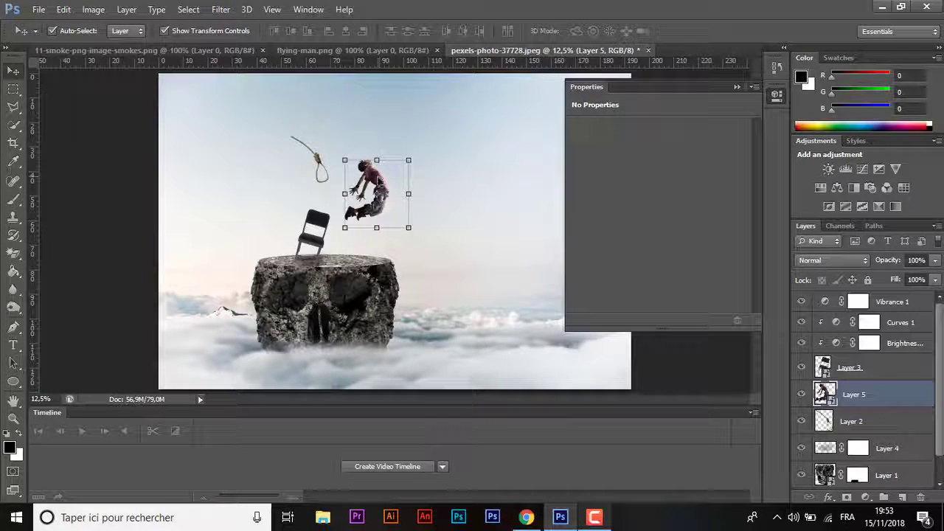
click(359, 290)
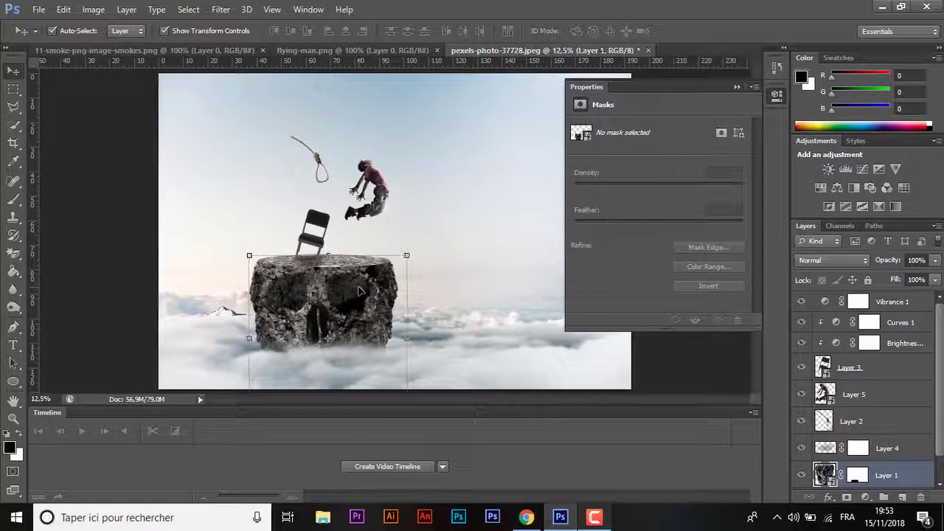
Nudge the skull rock left and shift the chair, noose and man layers together.
key(shift+Left)
key(shift+Left)
key(shift+Left)
key(shift+Left)
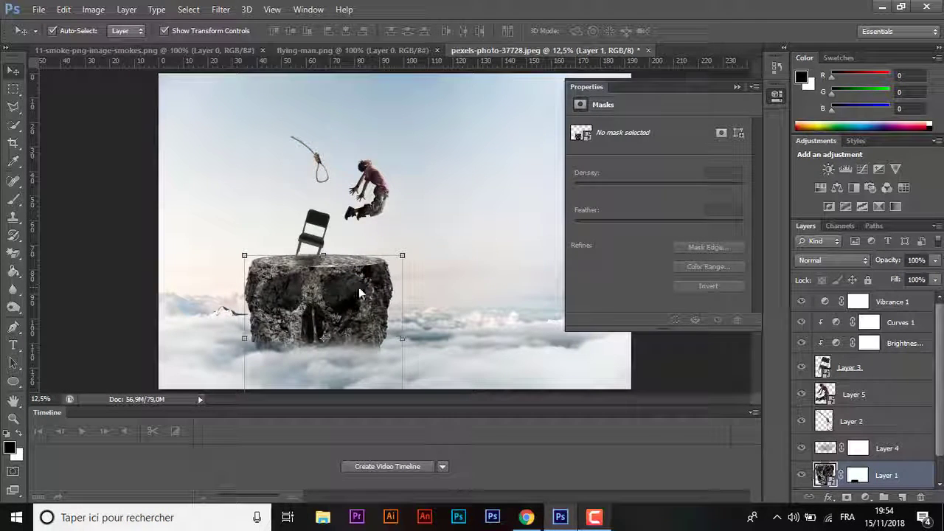
click(908, 449)
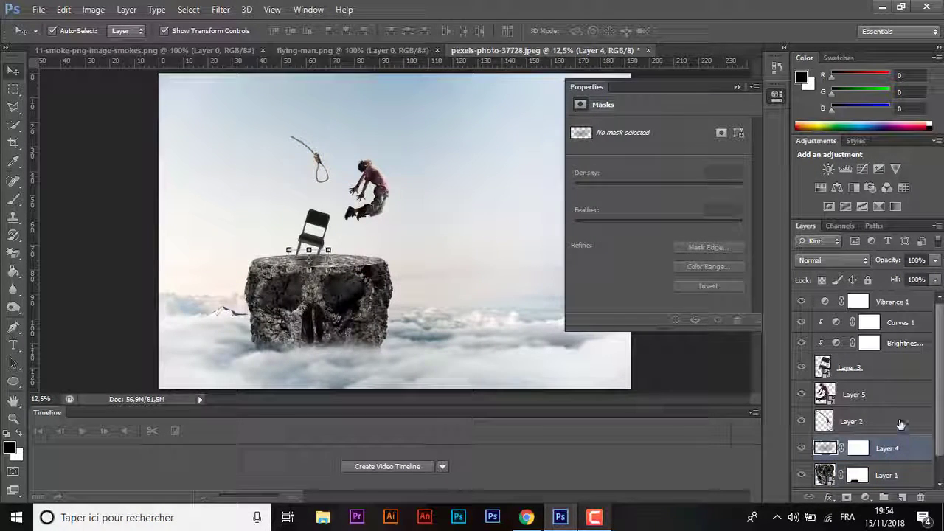
ctrl+click(899, 419)
shift+click(892, 376)
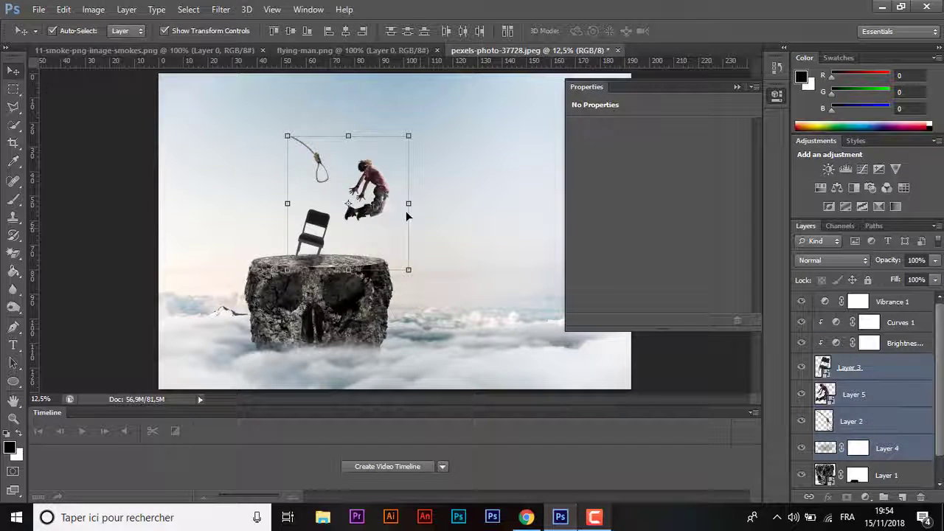
drag(385, 188, 411, 189)
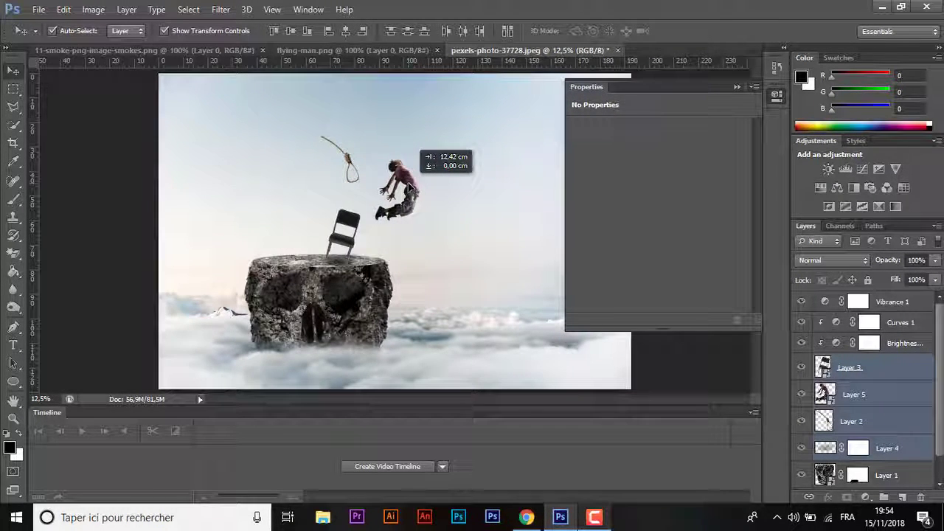
drag(412, 189, 365, 165)
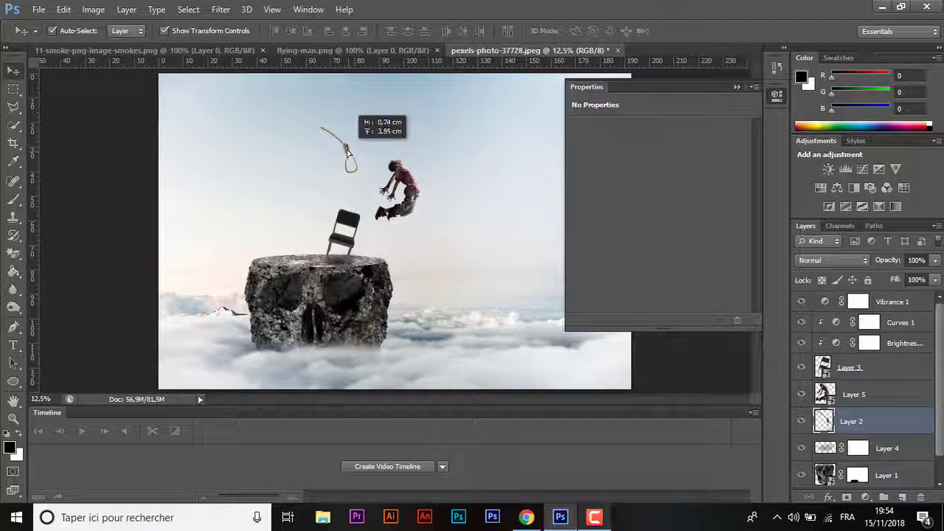
Enlarge the leaping man to roughly 265% and move him up, just right of the noose.
click(411, 193)
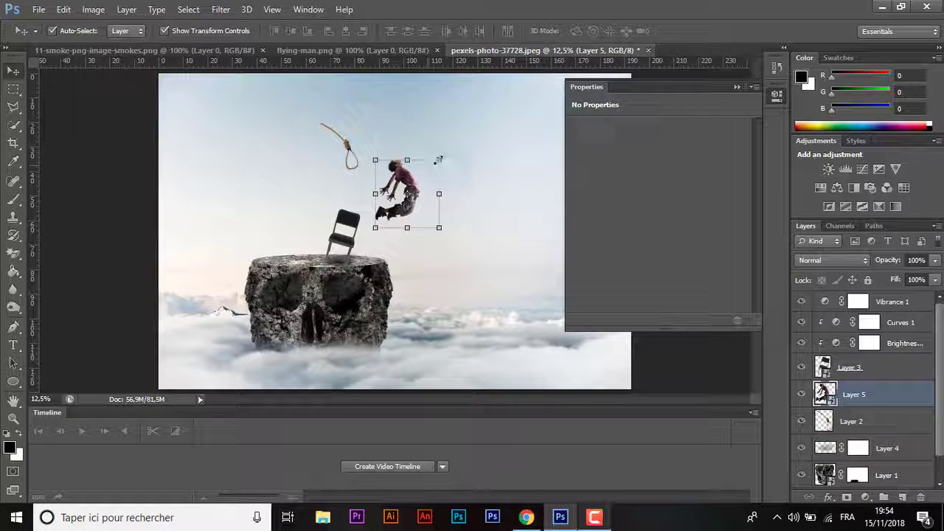
drag(438, 159, 452, 149)
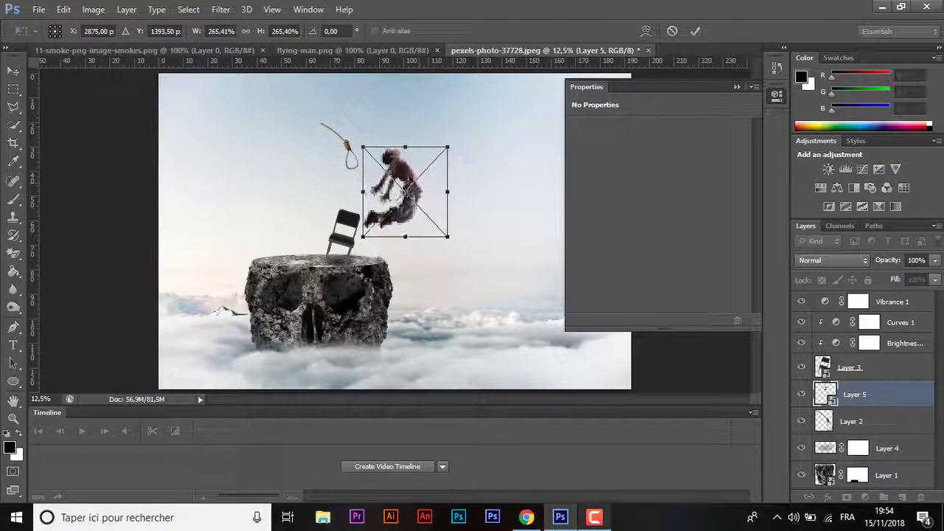
drag(415, 189, 421, 175)
drag(457, 226, 452, 220)
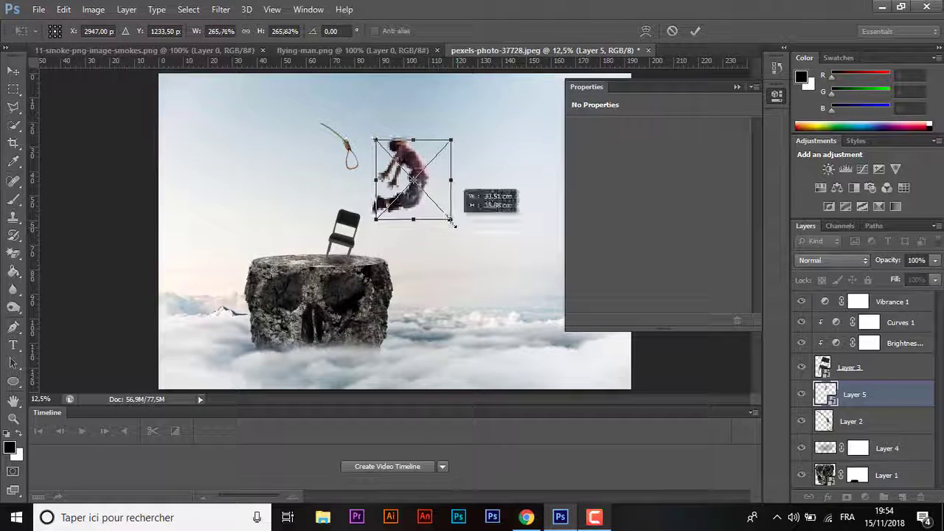
key(Return)
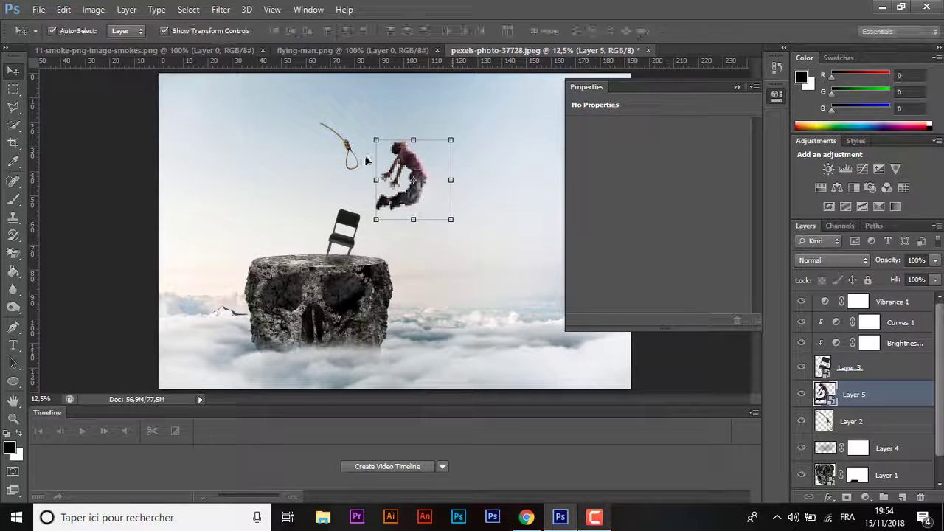
click(309, 192)
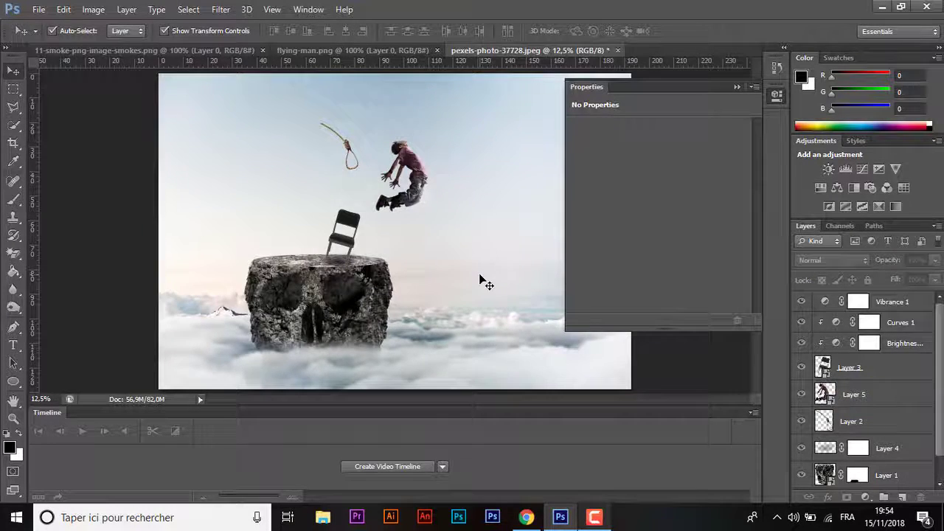
key(ctrl+minus)
key(ctrl+minus)
Close the Properties panel and move the skull rock about 13.7 cm right.
key(ctrl+0)
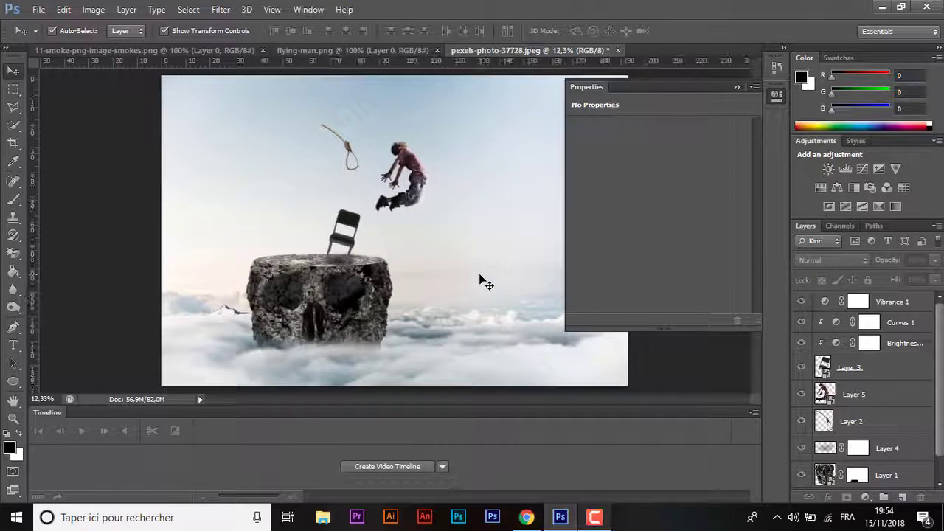
click(738, 87)
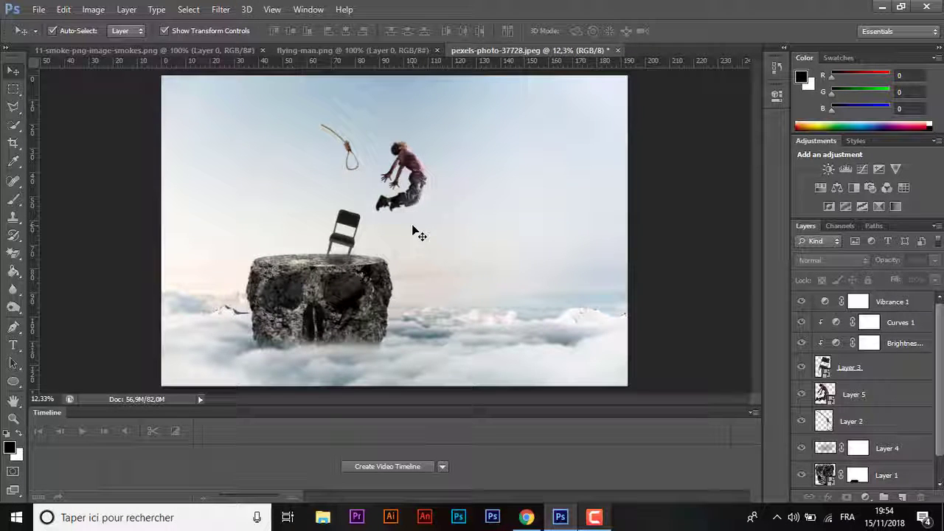
click(352, 326)
drag(352, 325, 402, 323)
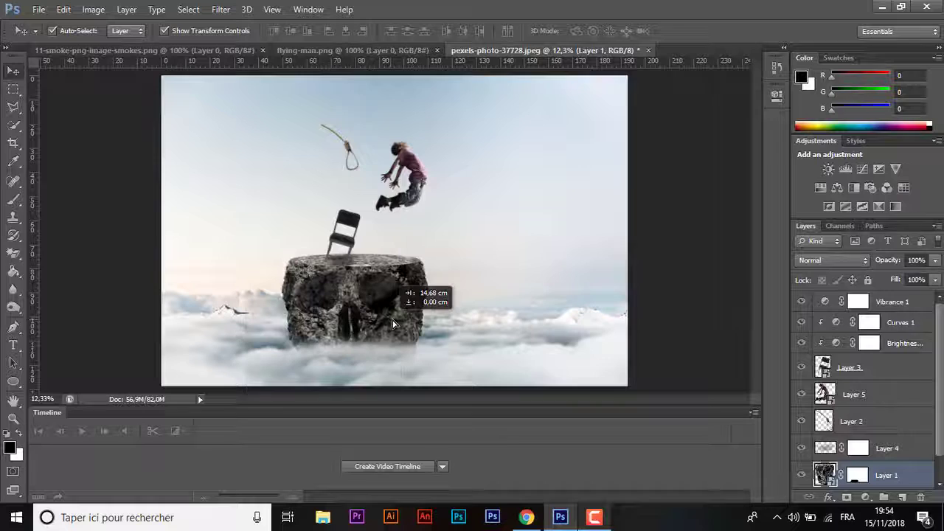
Raise the noose and the leaping man slightly higher in the sky.
click(240, 267)
mouse_move(347, 147)
mouse_down()
mouse_move(350, 126)
mouse_move(334, 146)
mouse_up()
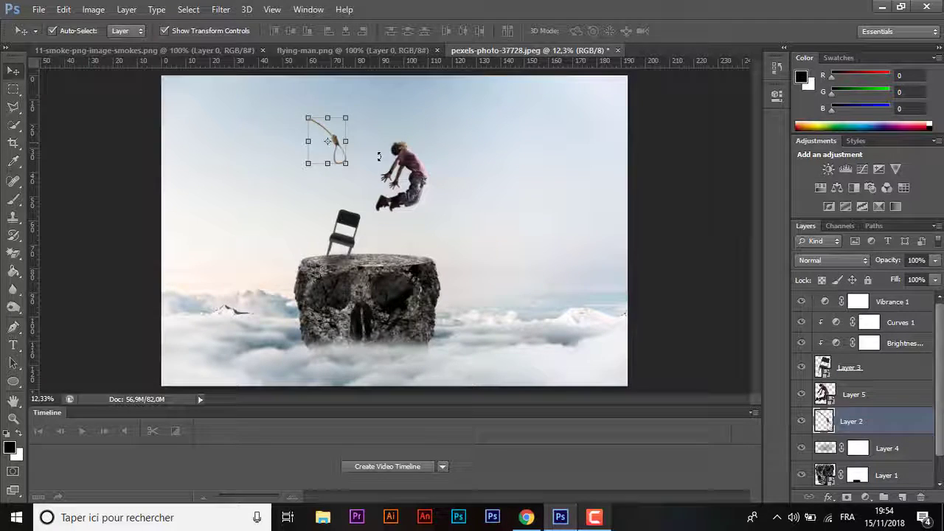
drag(413, 163, 413, 151)
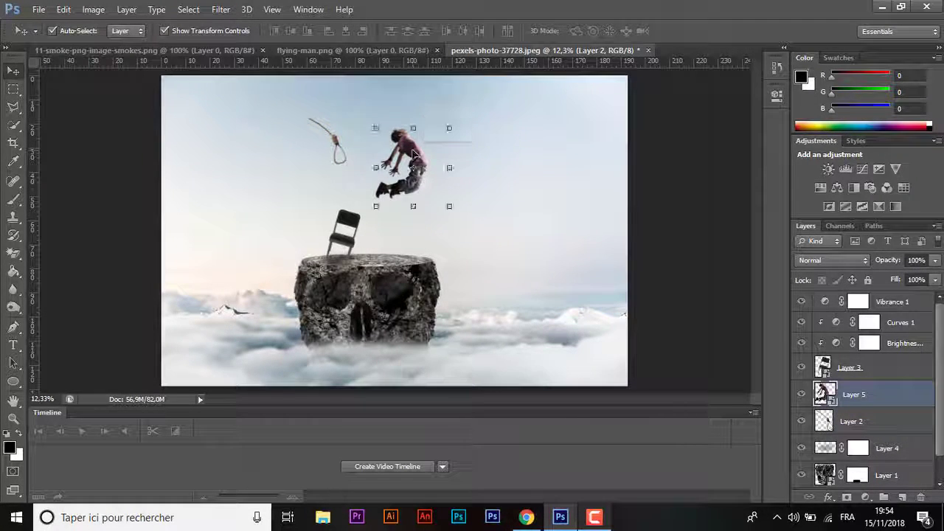
Add a Brightness/Contrast adjustment clipped to the man: brightness -9, contrast 20.
click(867, 496)
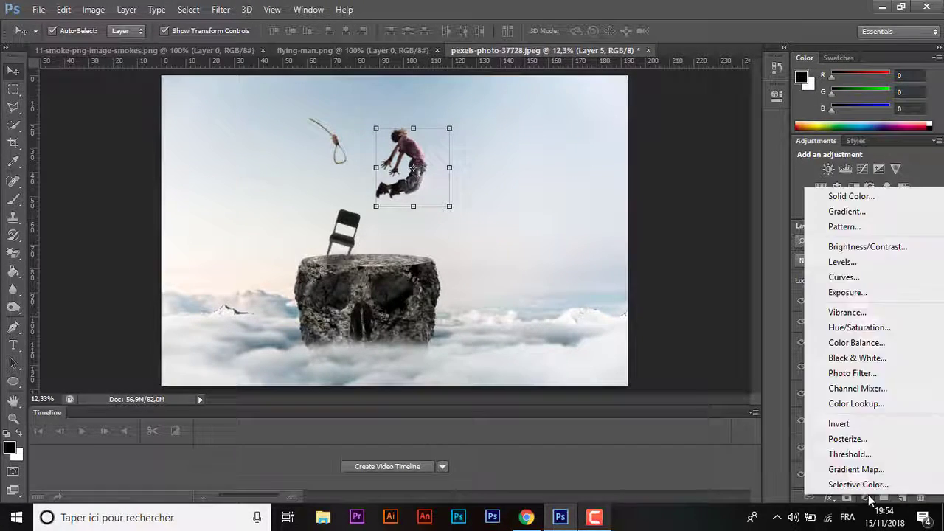
click(848, 243)
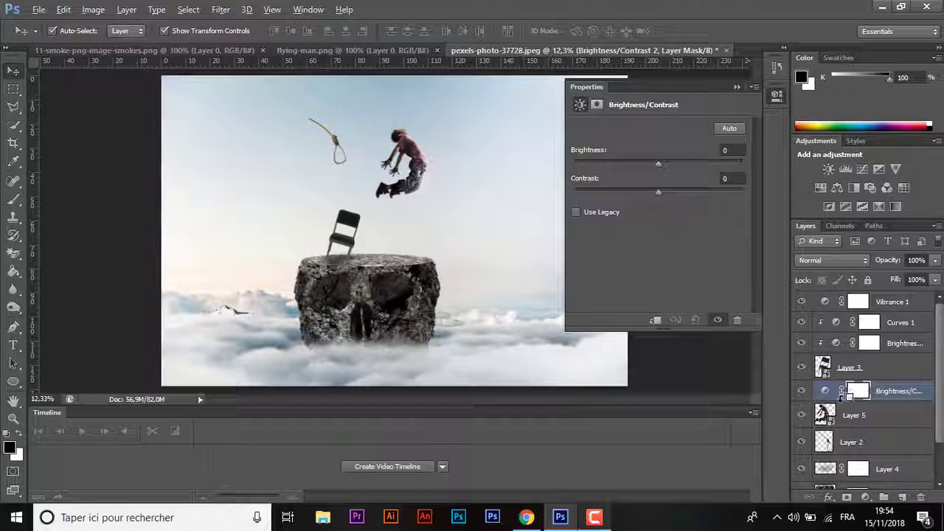
click(655, 319)
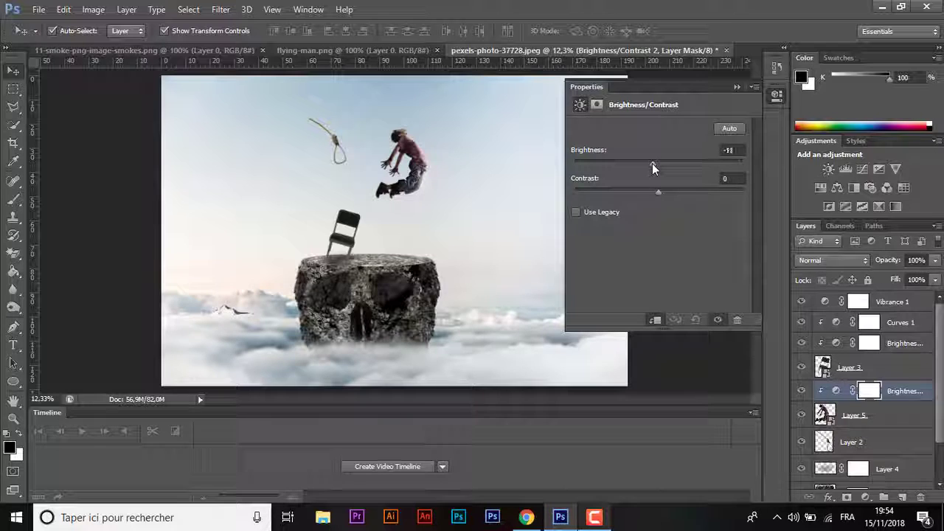
drag(653, 169, 677, 194)
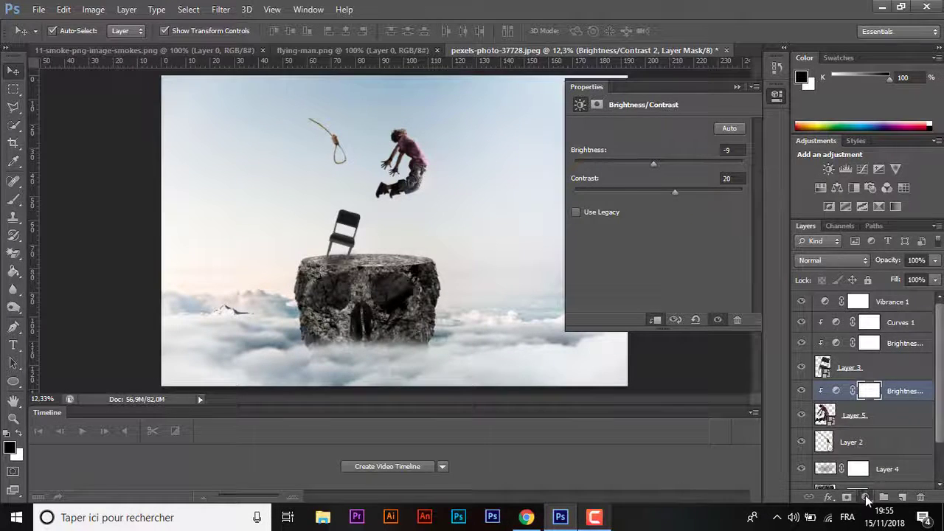
Add a Curves adjustment clipped to the man and bend the curve to tune his tones.
click(866, 500)
click(844, 278)
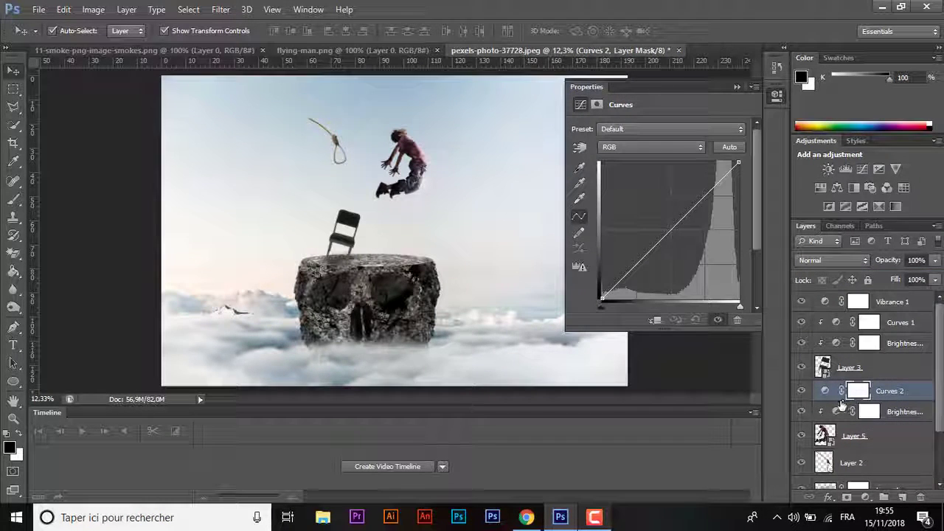
click(655, 319)
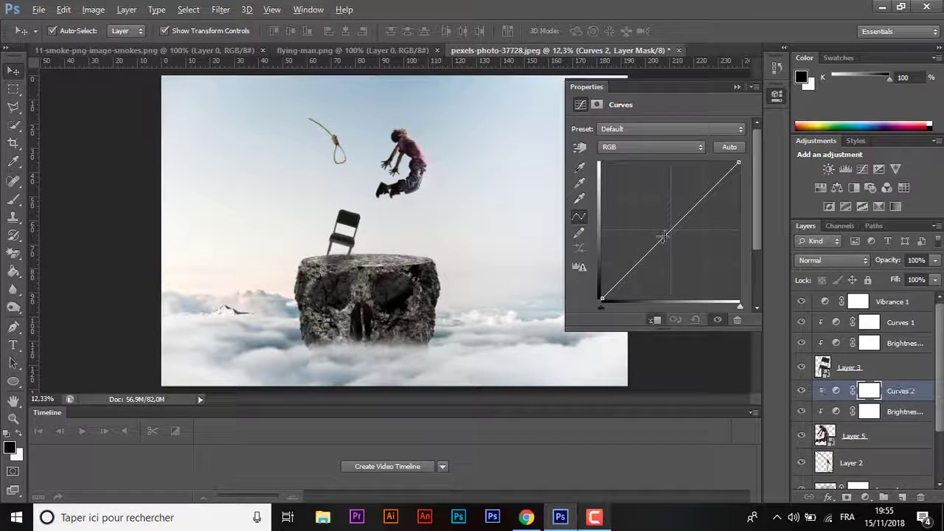
drag(668, 232, 670, 224)
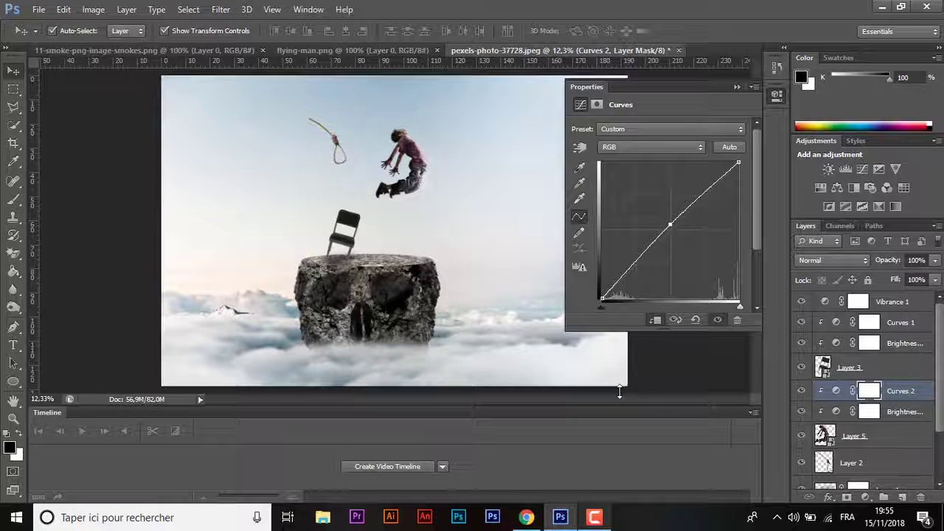
click(499, 253)
key(ctrl+minus)
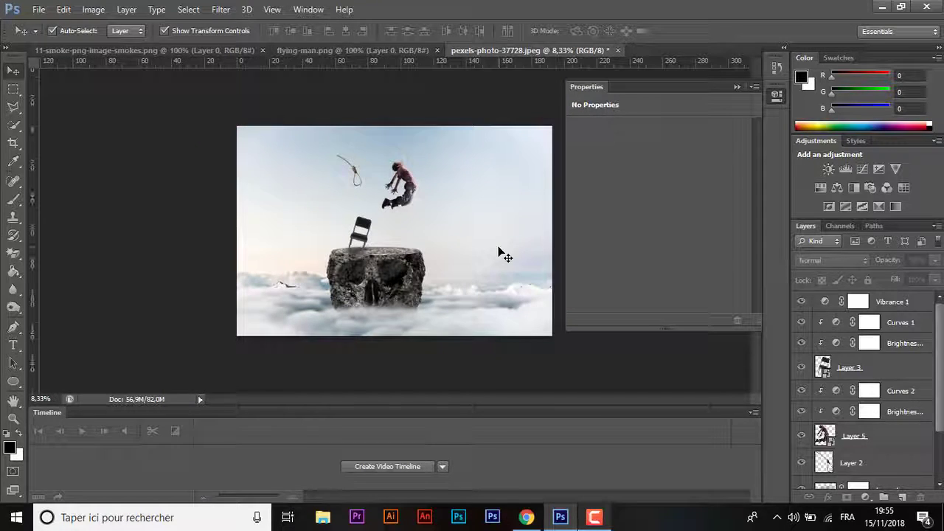
Crop the composite to a tall portrait frame, raising the bottom edge.
click(13, 142)
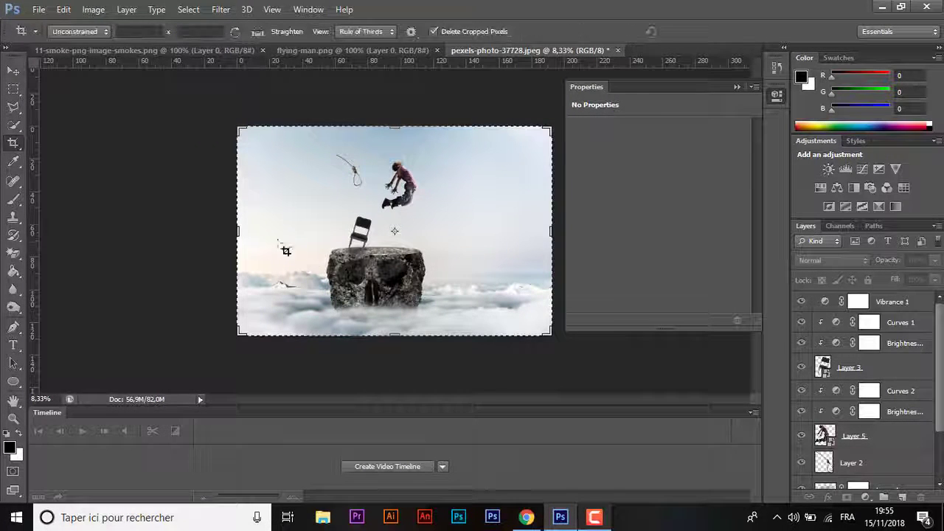
drag(275, 230, 282, 231)
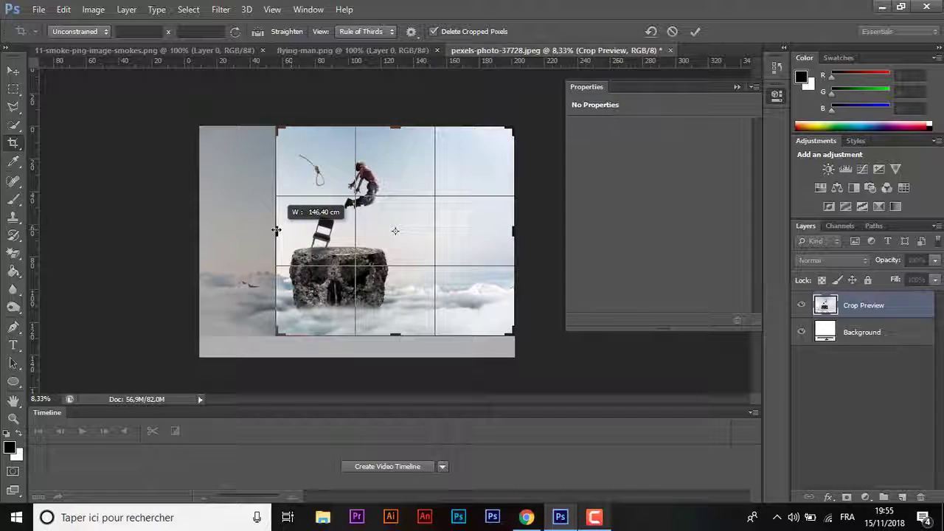
drag(282, 231, 277, 230)
drag(518, 228, 462, 225)
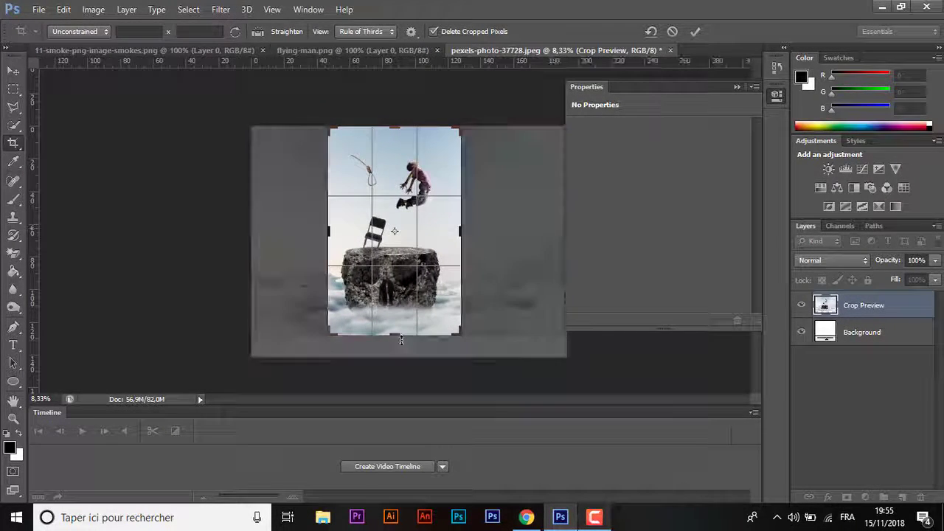
drag(397, 336, 396, 331)
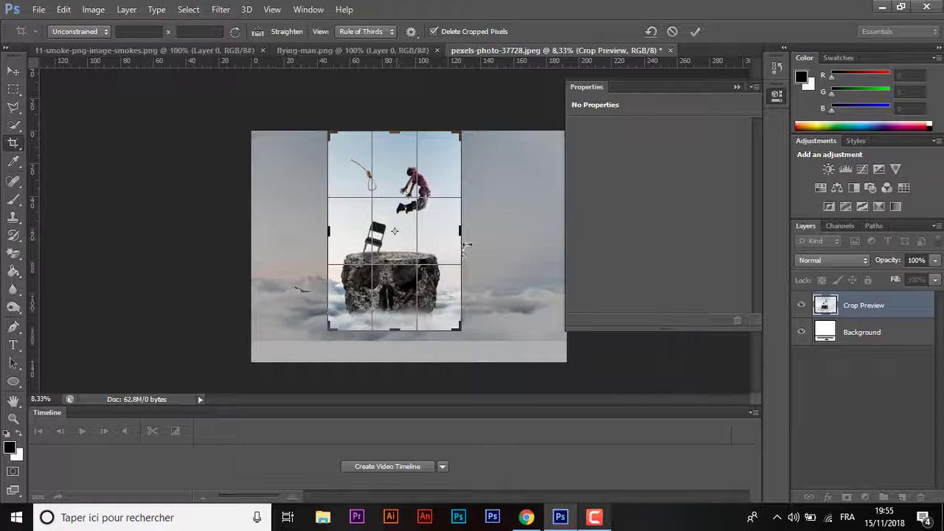
drag(459, 231, 461, 230)
click(694, 32)
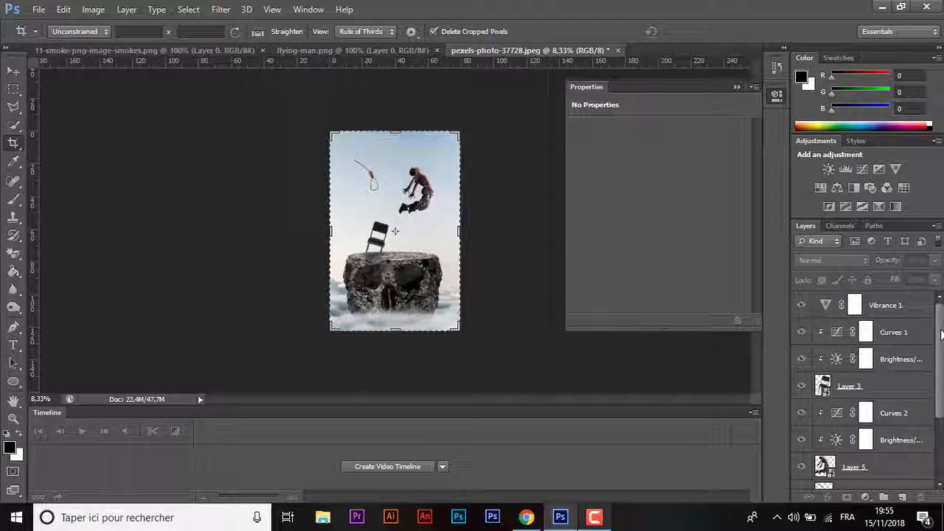
Select Layers 5 and 2 and commit a second portrait crop of the composite.
click(903, 385)
scroll(892, 390, down, 2)
scroll(889, 395, down, 1)
ctrl+click(886, 401)
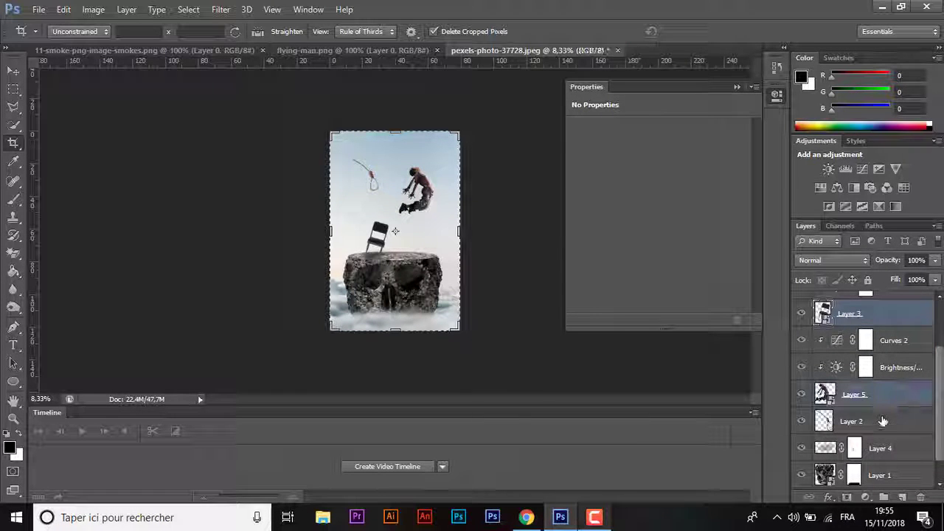
ctrl+click(885, 421)
scroll(885, 421, down, 1)
click(558, 374)
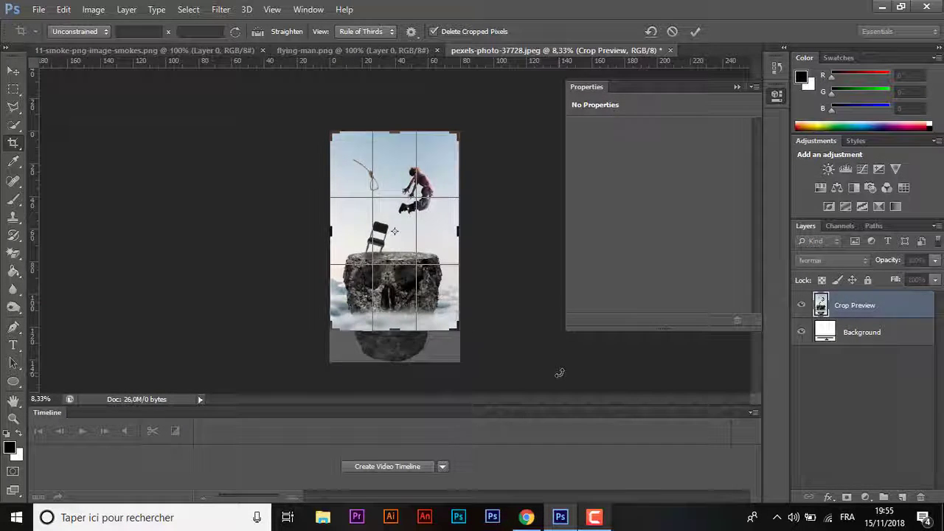
key(Return)
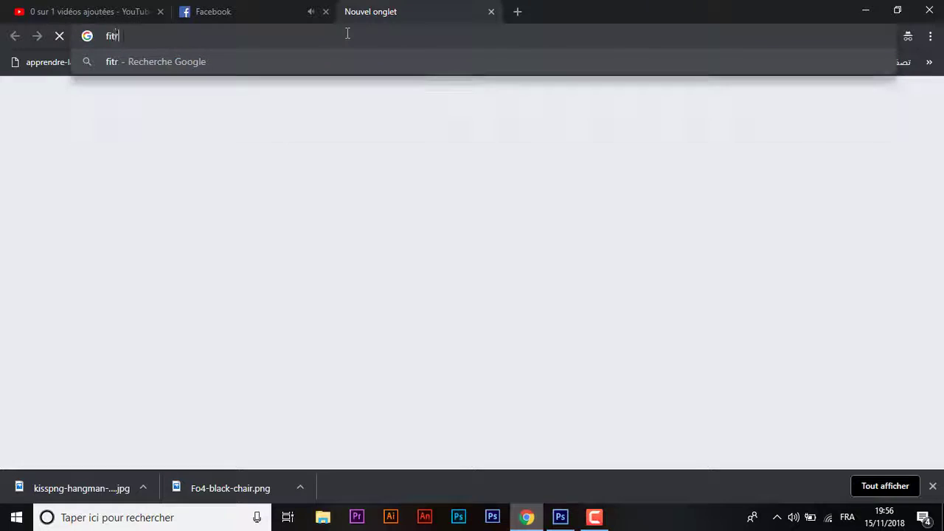
Run a Google search for 'fitre'.
key(Return)
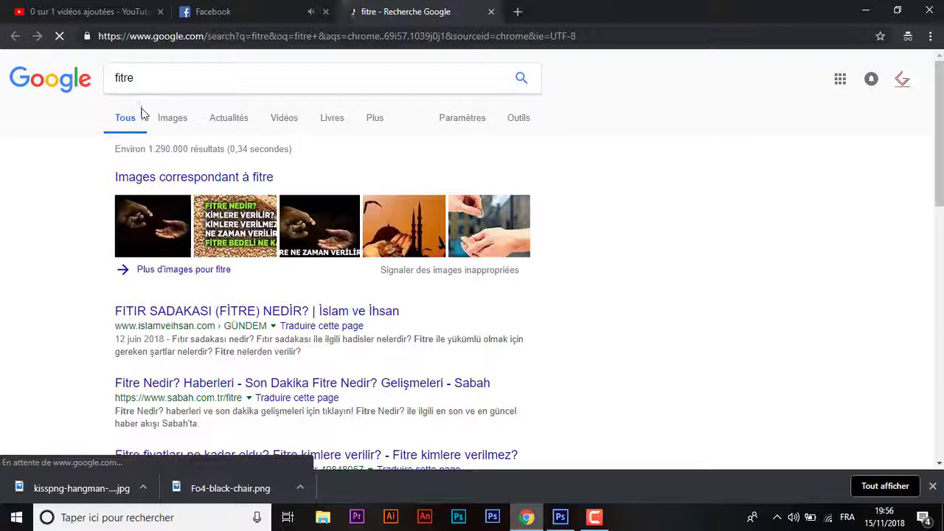
Search Google Images for 'fitre blue' and copy the Filtre Bleu (80A) image.
click(180, 78)
text(blue)
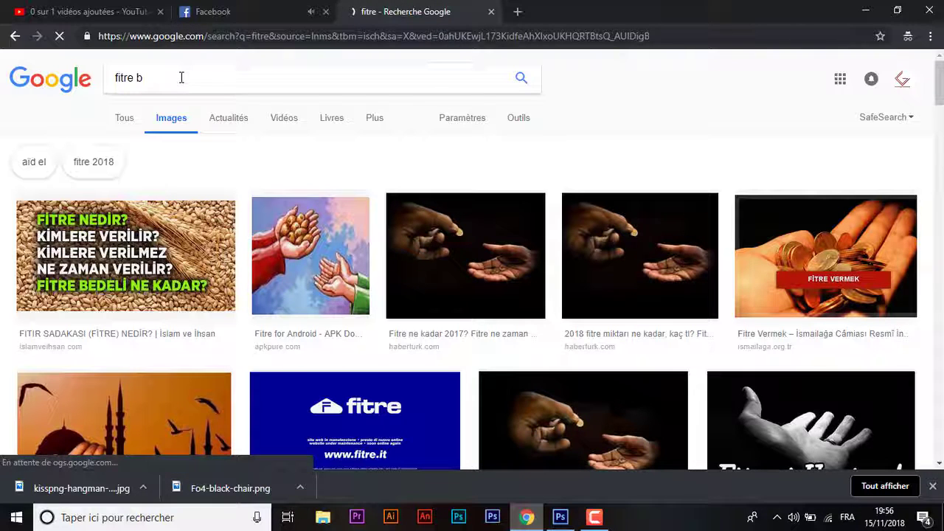
key(Return)
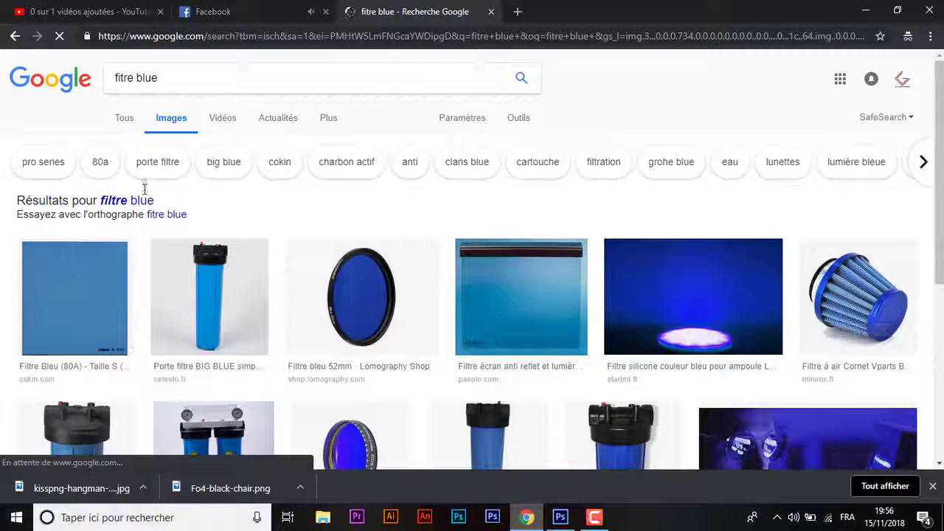
mouse_move(74, 150)
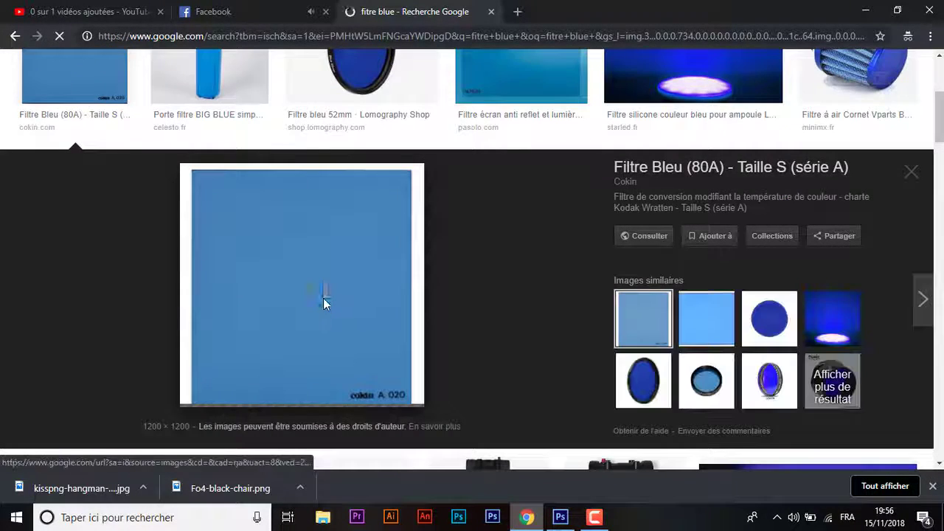
right_click(323, 298)
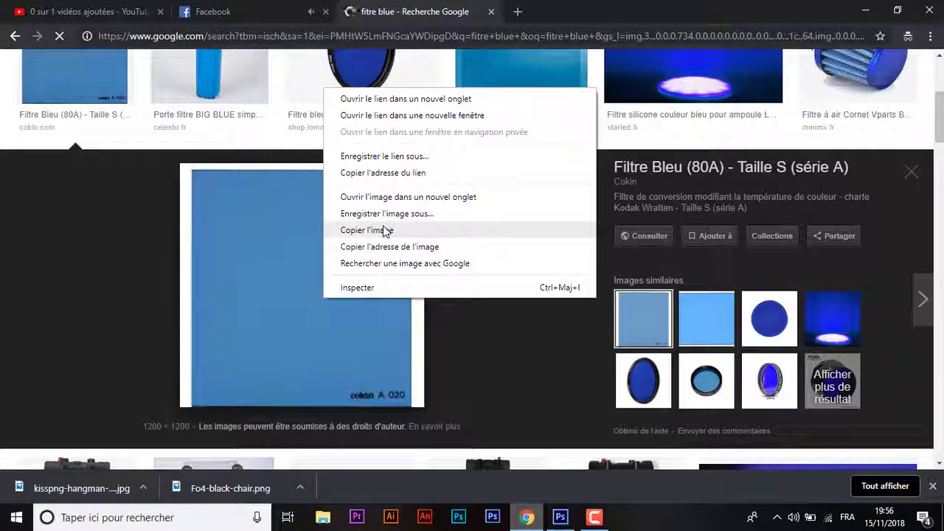
click(336, 229)
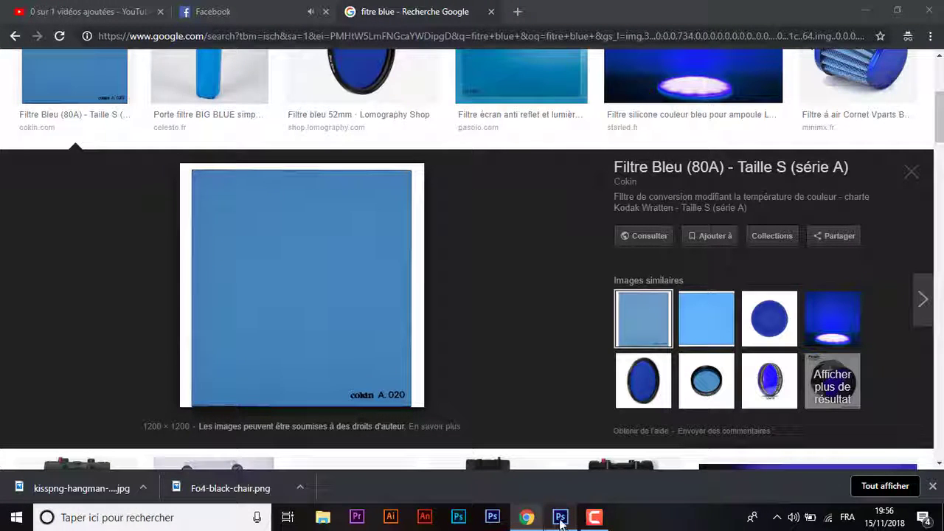
Copy the blue filter image again and switch back to Photoshop.
right_click(345, 283)
click(378, 419)
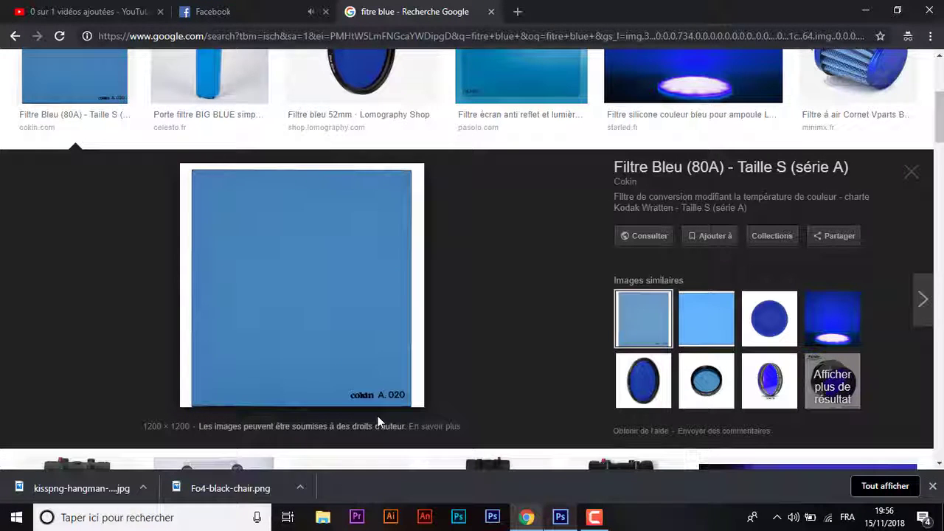
click(554, 515)
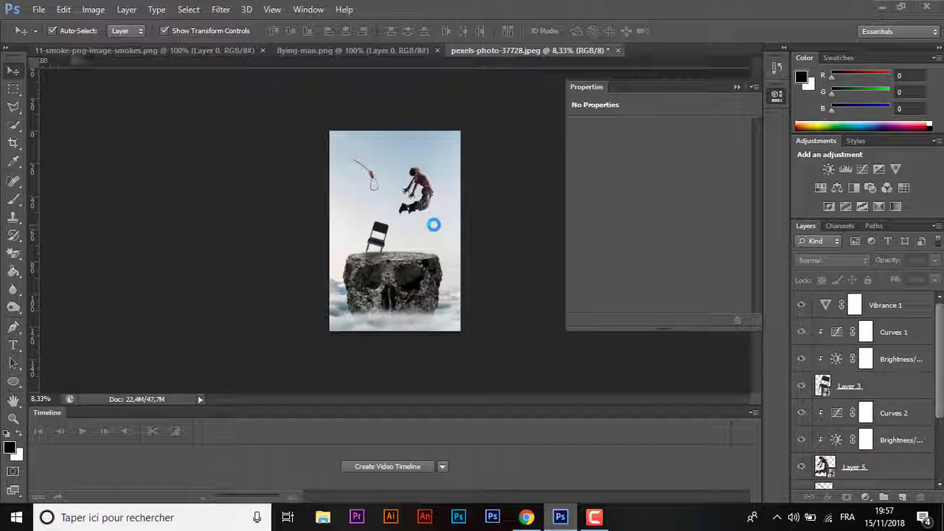
Paste the blue image as a new layer and scale it to cover the whole canvas.
key(ctrl+v)
key(ctrl+t)
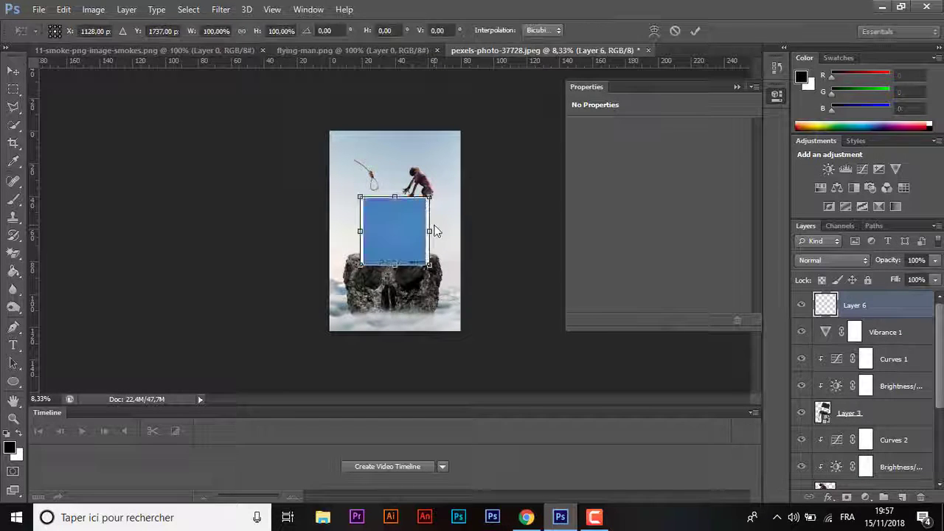
drag(429, 196, 536, 94)
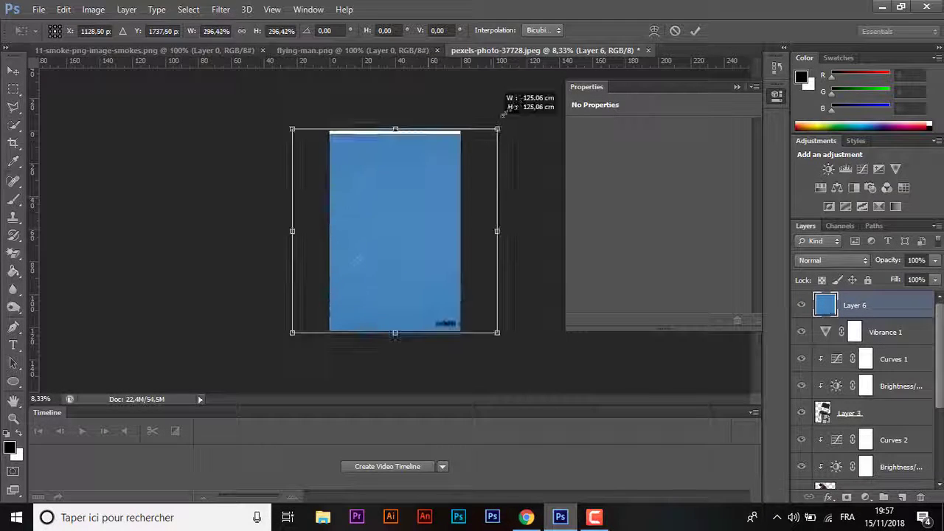
key(Return)
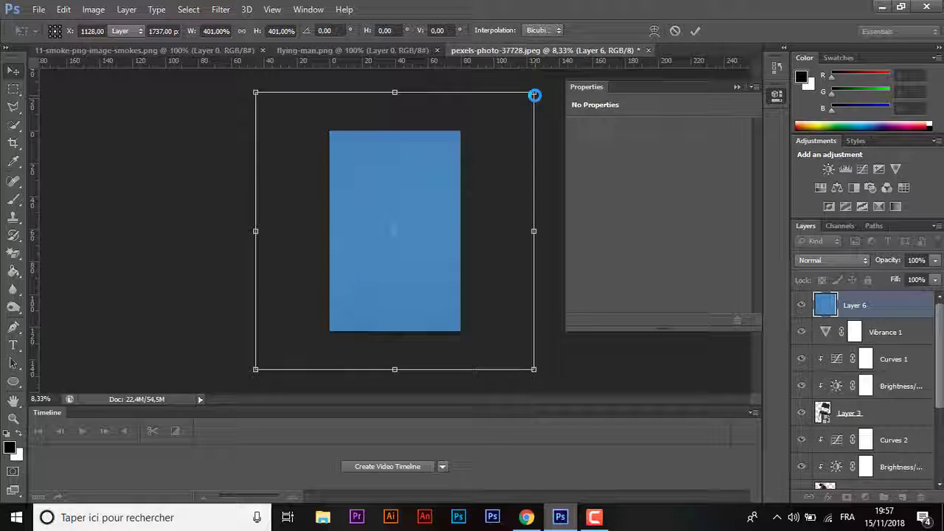
Set the blue layer's blend mode to Multiply with about 10% opacity.
click(851, 260)
click(837, 41)
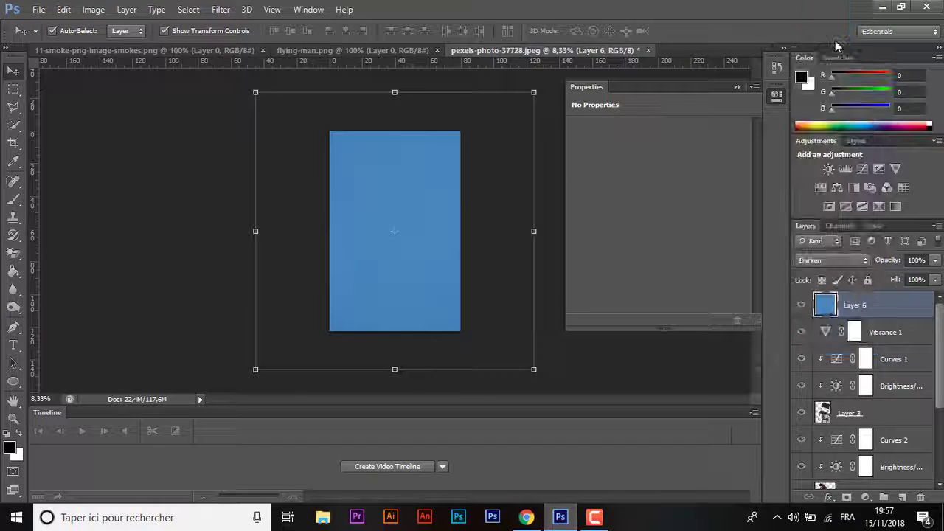
key(shift+plus)
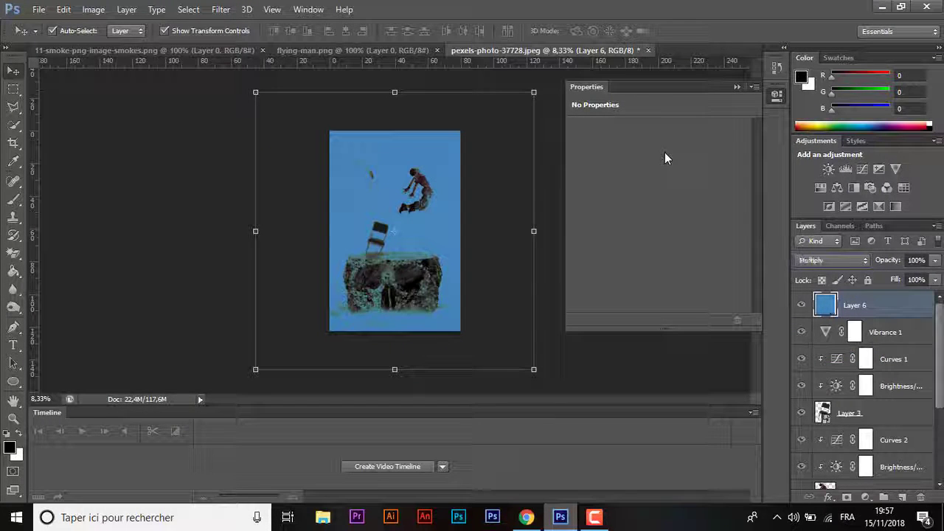
click(935, 260)
drag(934, 276, 871, 277)
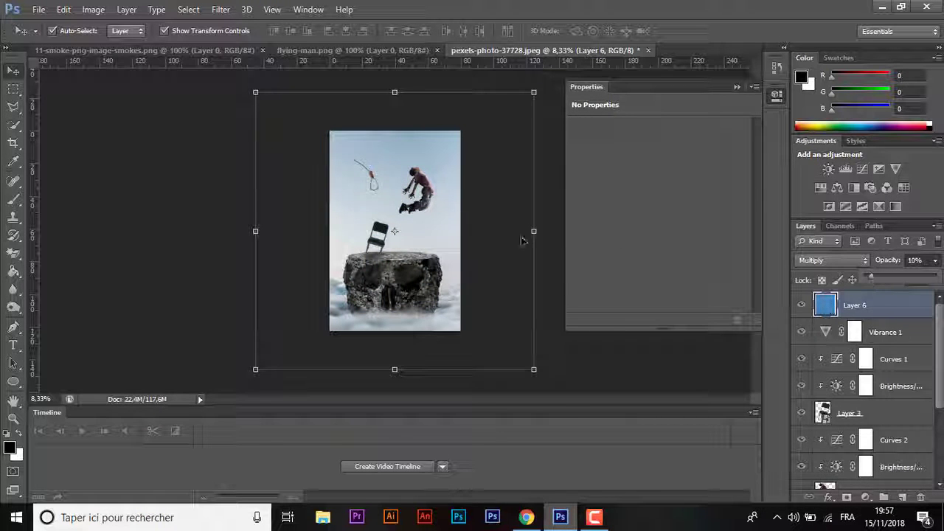
click(487, 242)
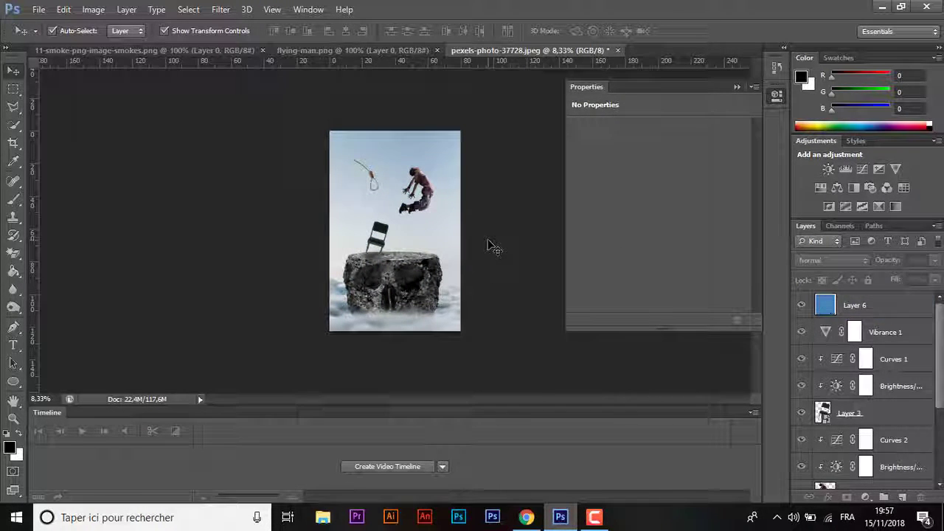
key(ctrl+plus)
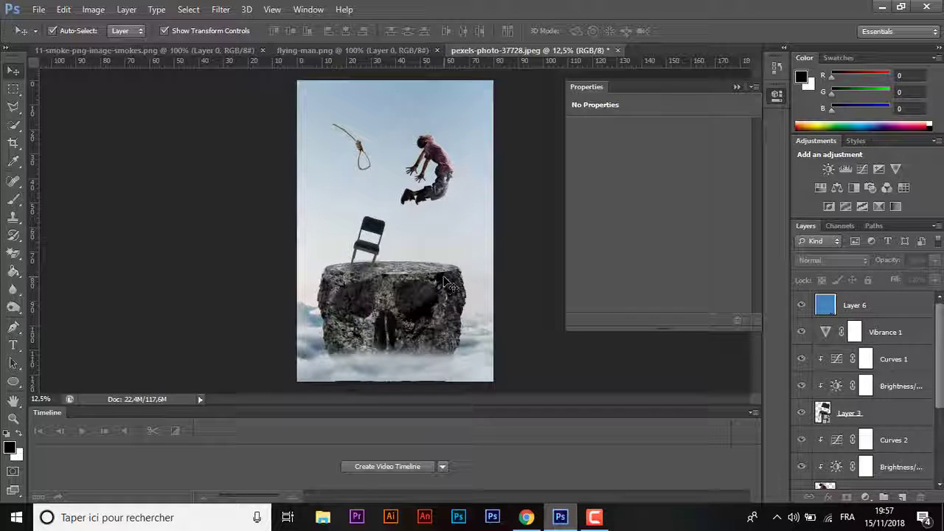
Move the skull rock layer (Layer 1) slightly right beneath the chair.
click(446, 284)
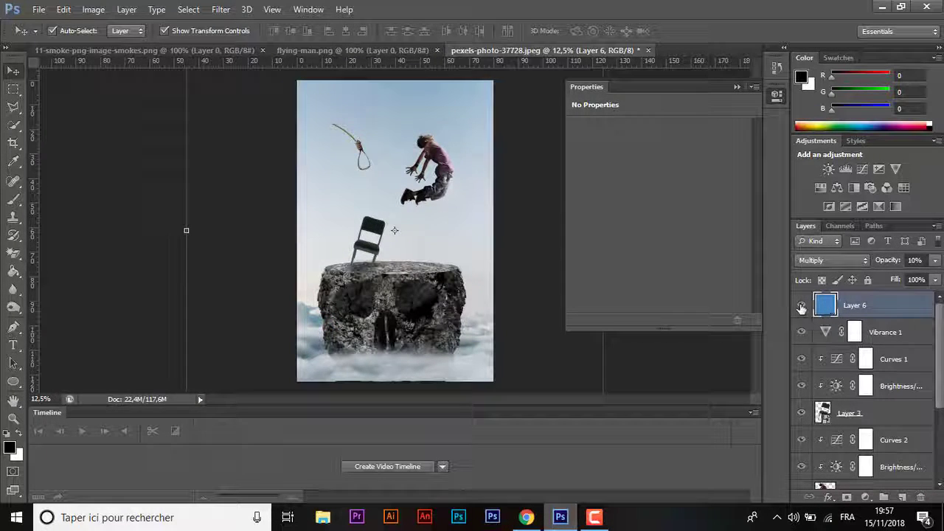
click(394, 319)
drag(395, 318, 396, 322)
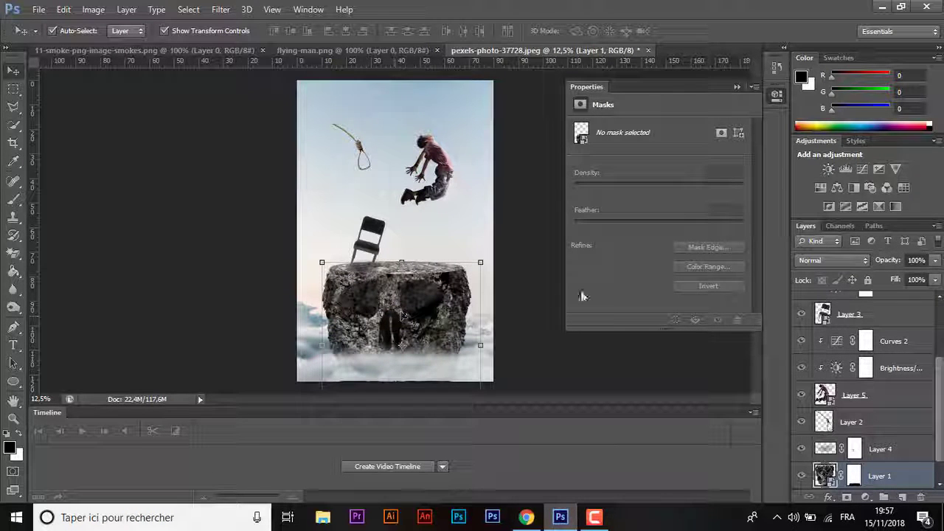
scroll(940, 379, up, 5)
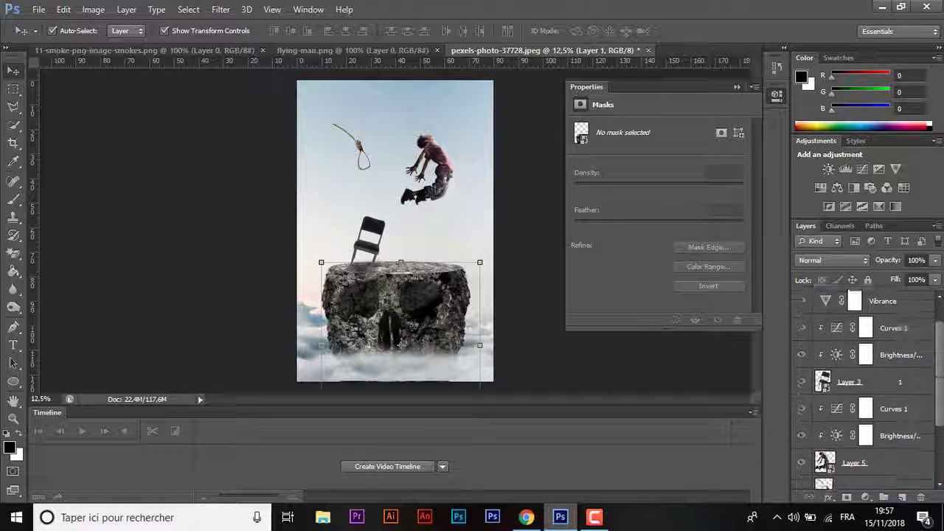
click(802, 309)
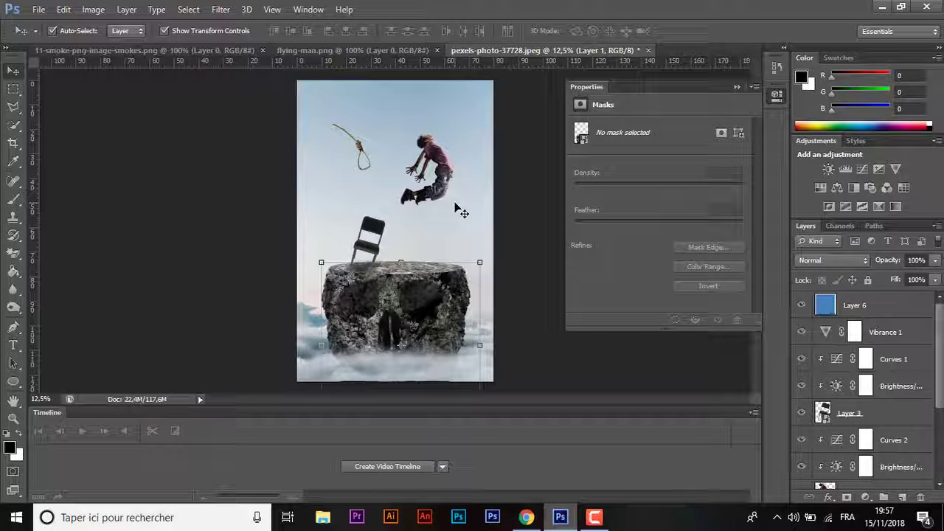
click(523, 206)
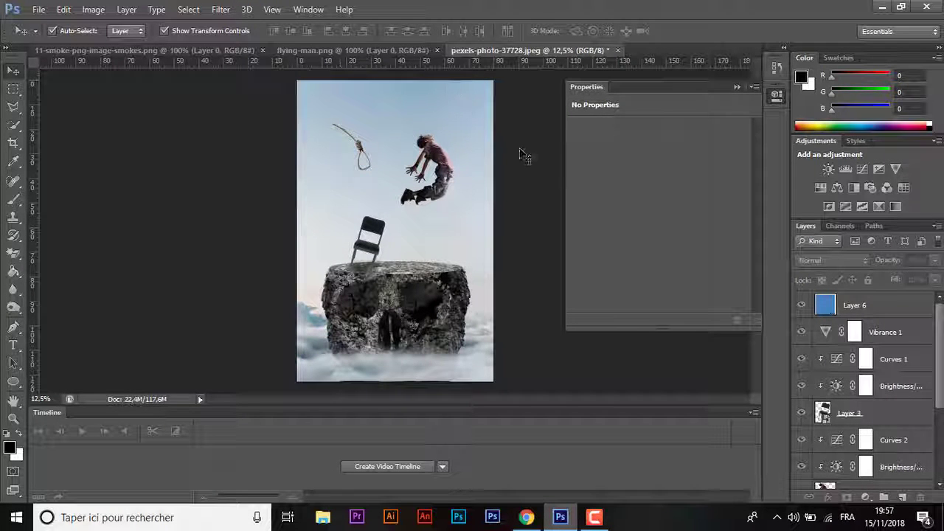
Select the blue tint layer and Layer 3, try Free Transform, then cancel it unchanged.
drag(520, 155, 225, 358)
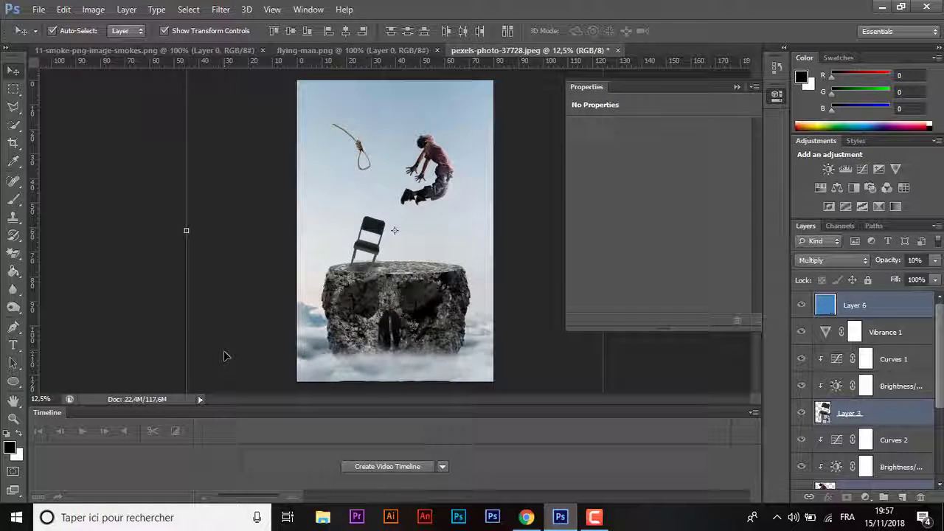
key(ctrl+t)
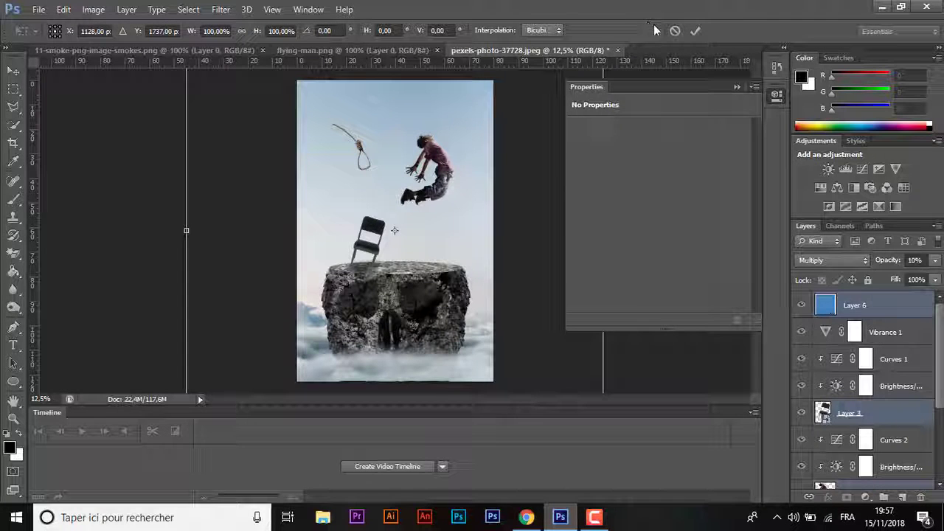
click(673, 34)
click(736, 87)
click(673, 177)
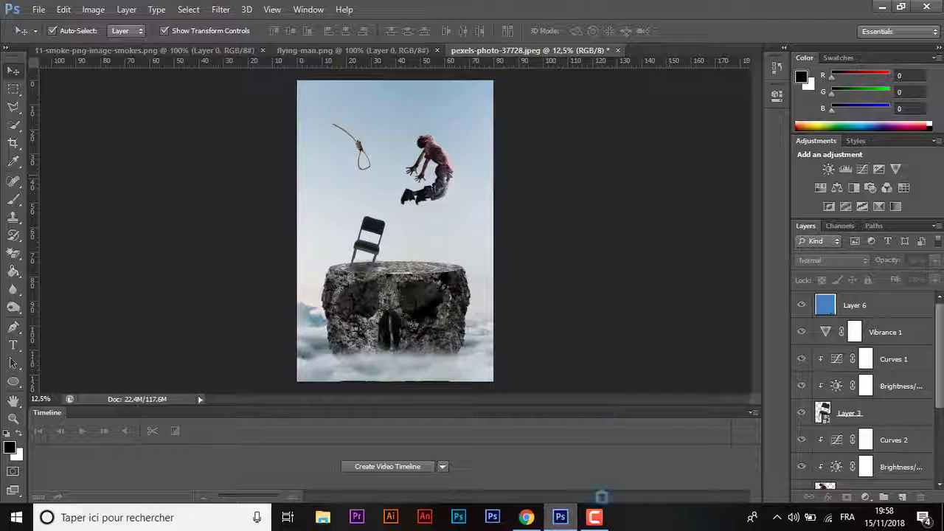
click(596, 516)
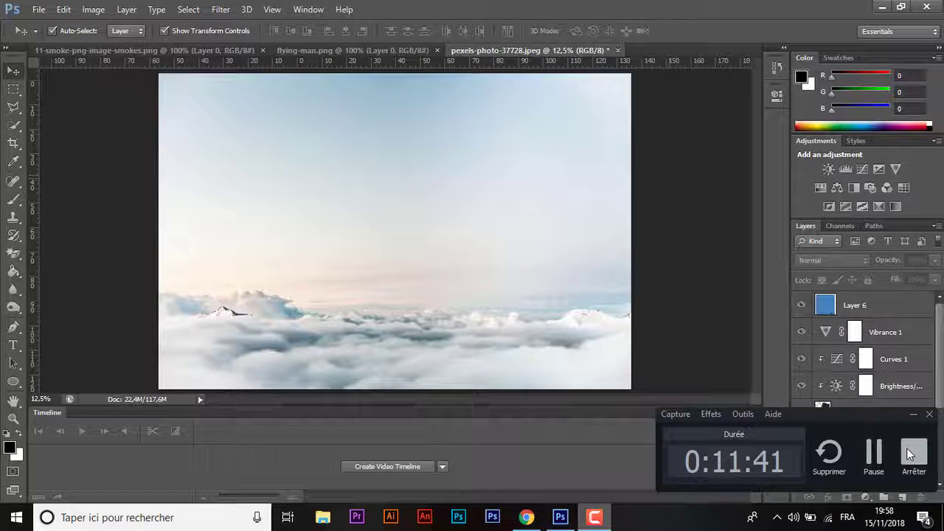
click(906, 448)
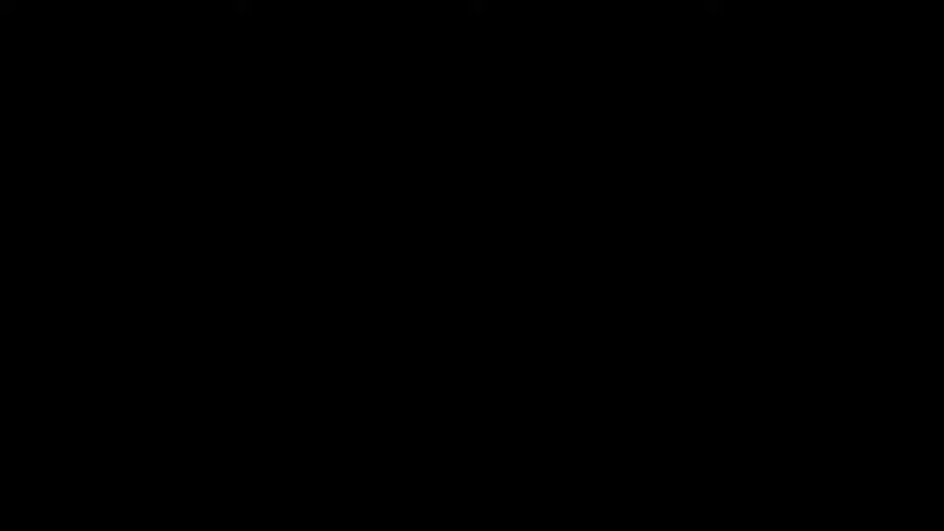